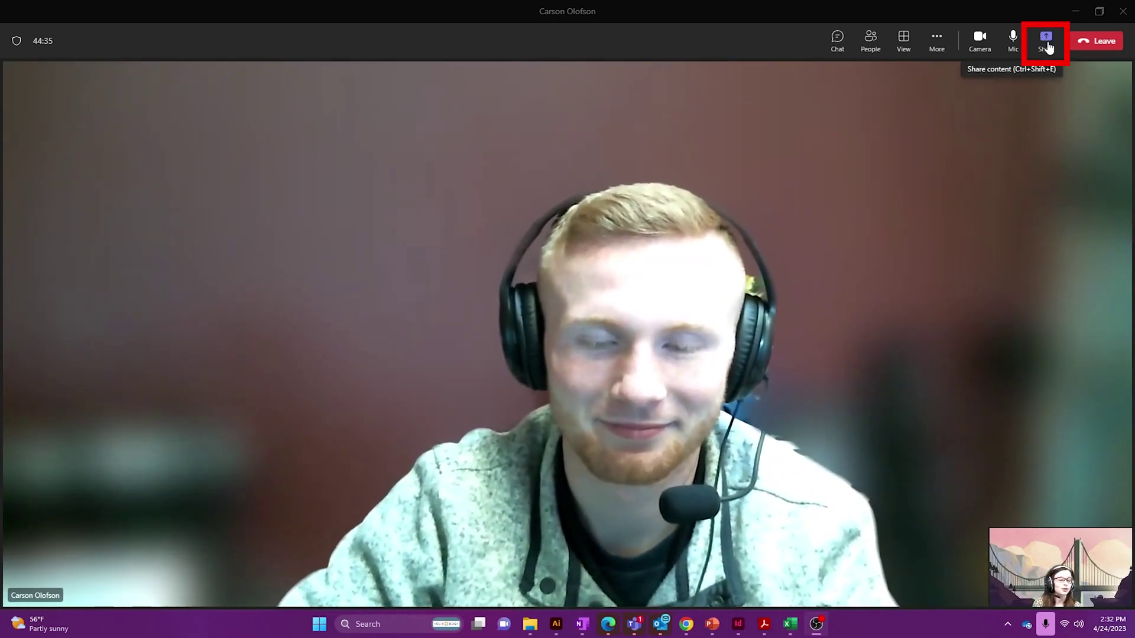
Step: Share Microsoft Whiteboard in the Teams meeting from the Share content panel
left_click(1047, 48)
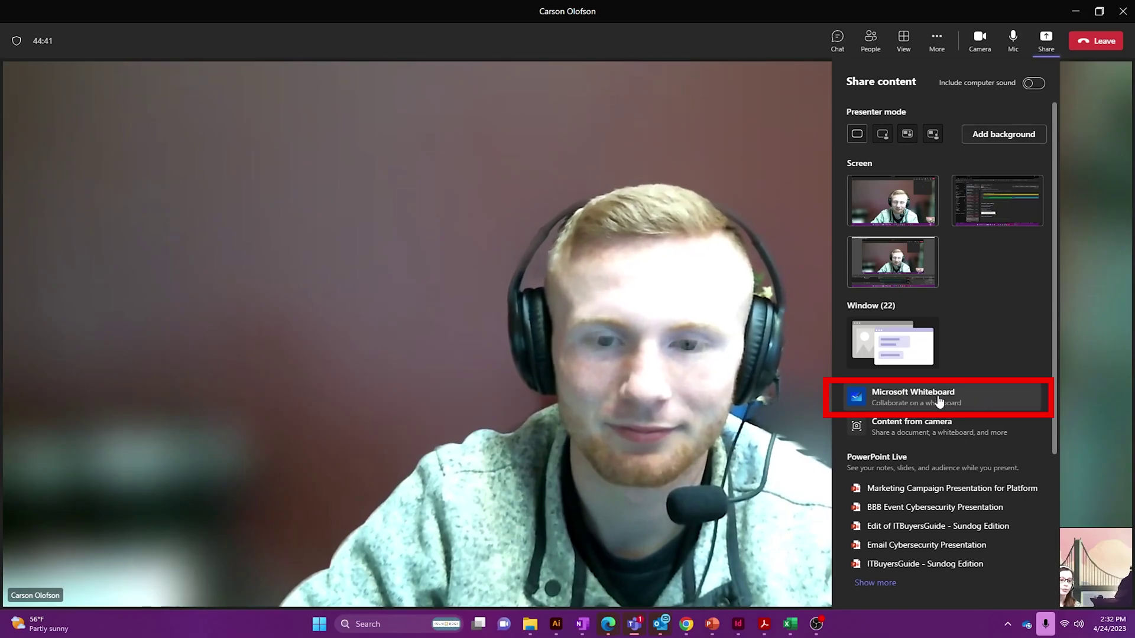
left_click(905, 400)
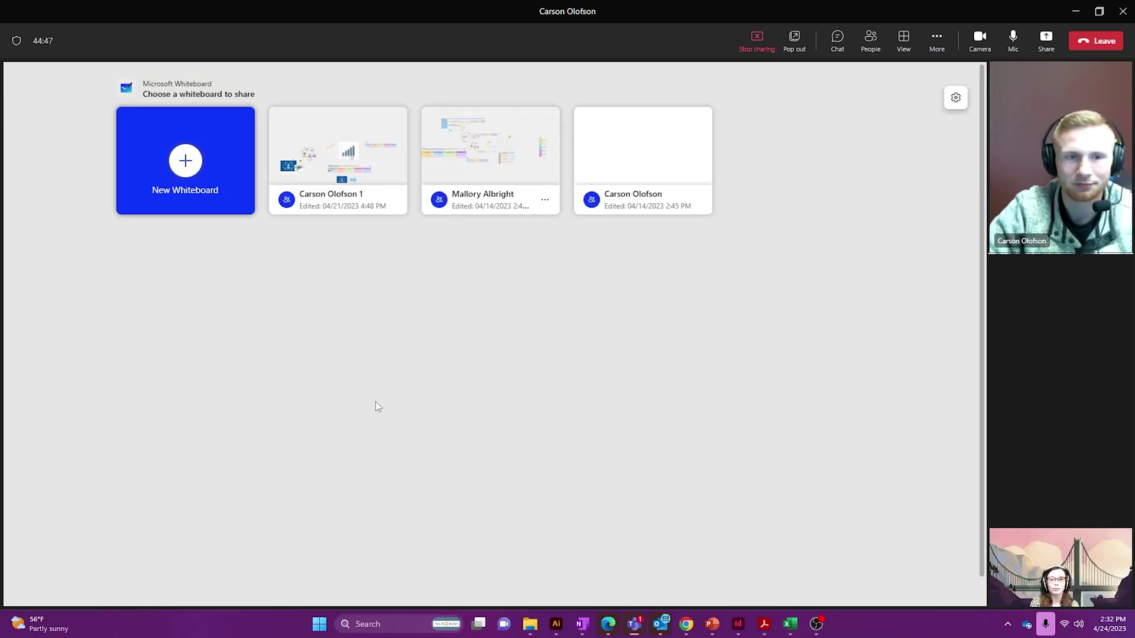
Step: Open the most recently edited whiteboard and centre its content
left_click(340, 170)
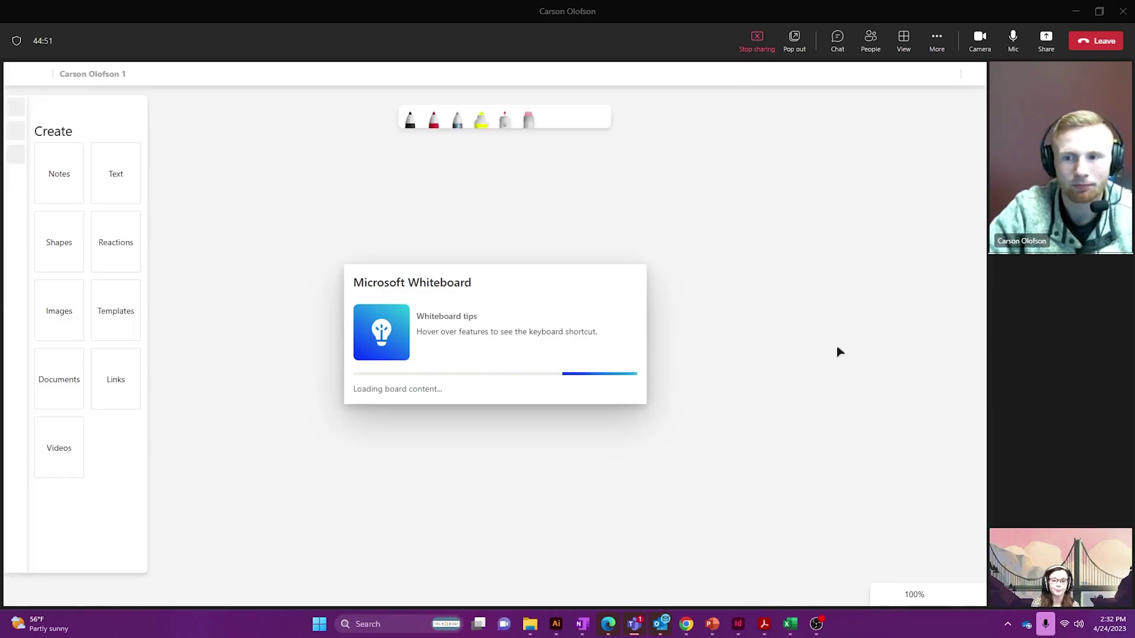
scroll(822, 497, "up", 4)
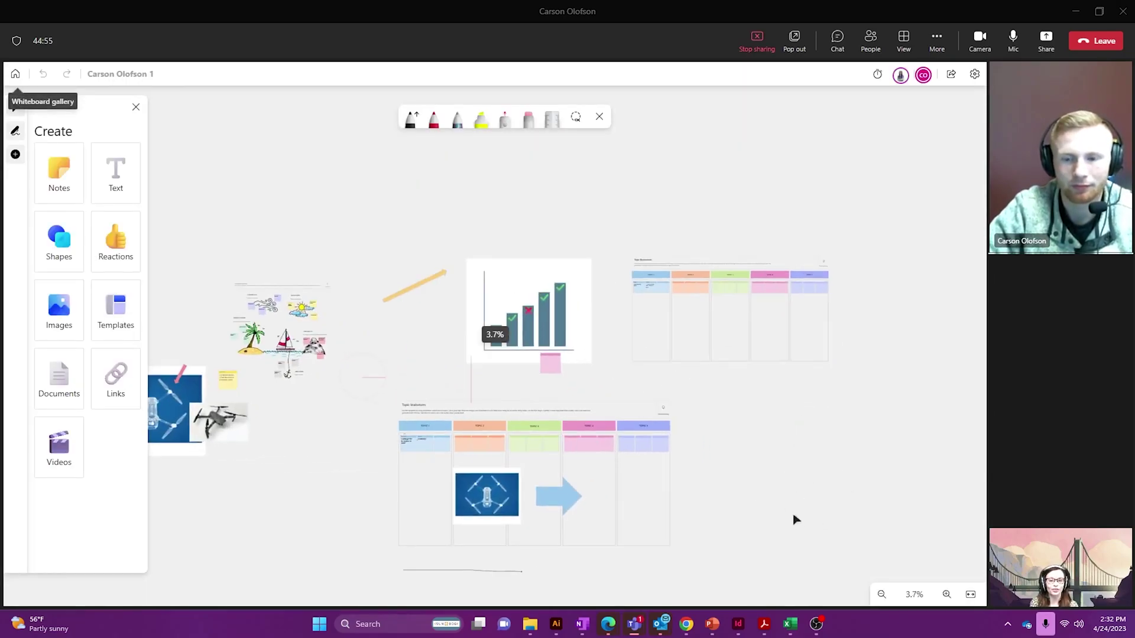
left_click_drag(793, 516, 855, 477)
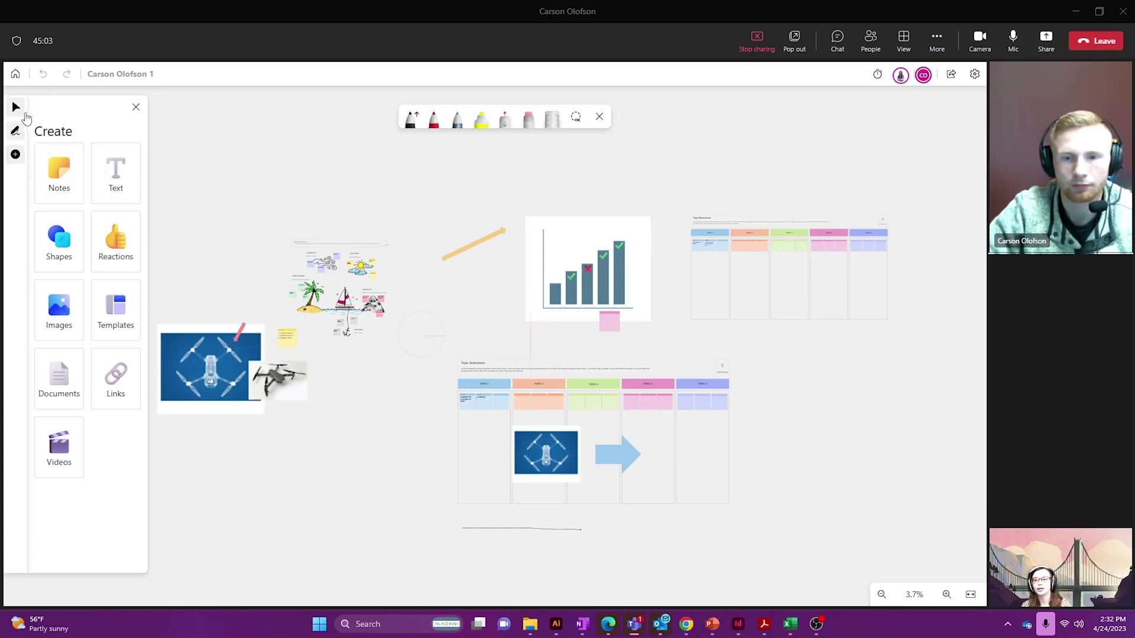
Step: Browse the Create panel's Reactions and Images options
left_click(21, 154)
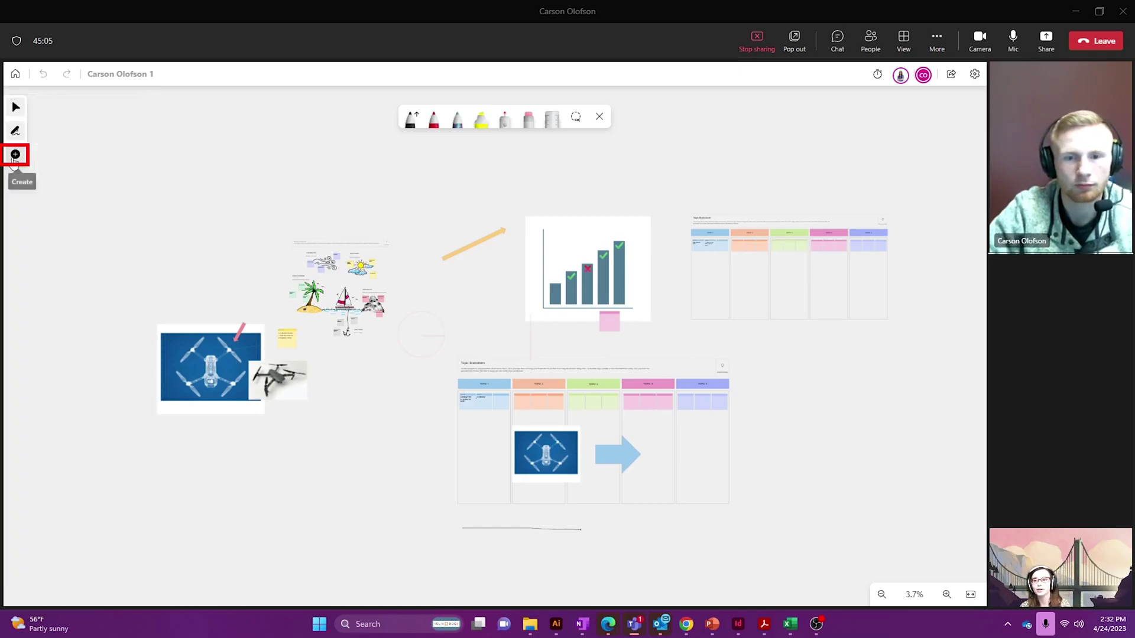
left_click(18, 155)
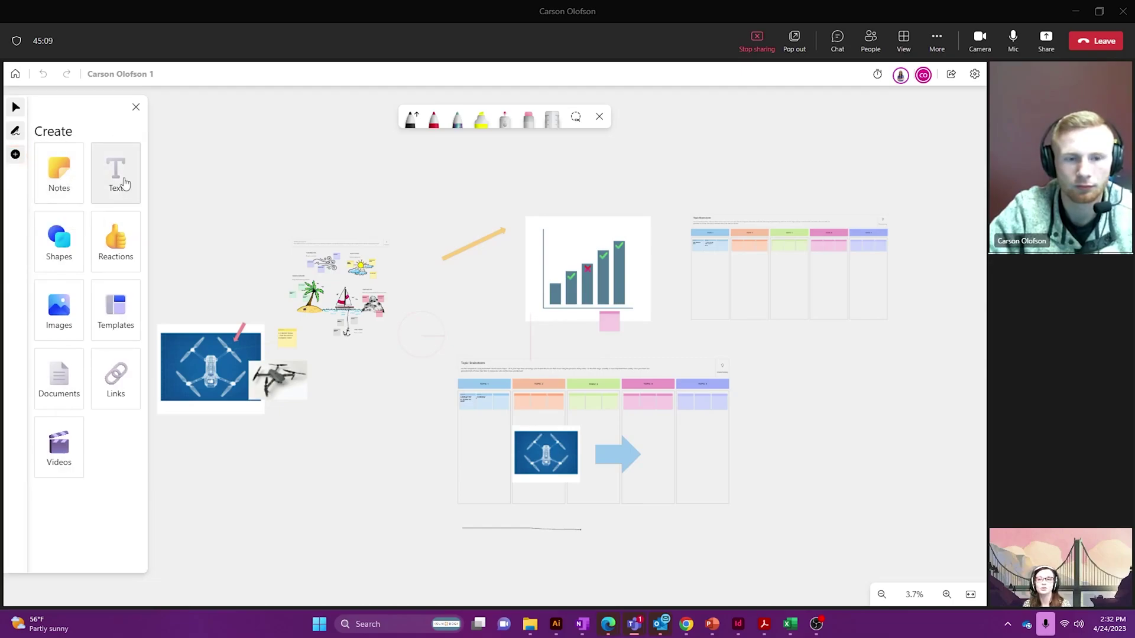
left_click(117, 247)
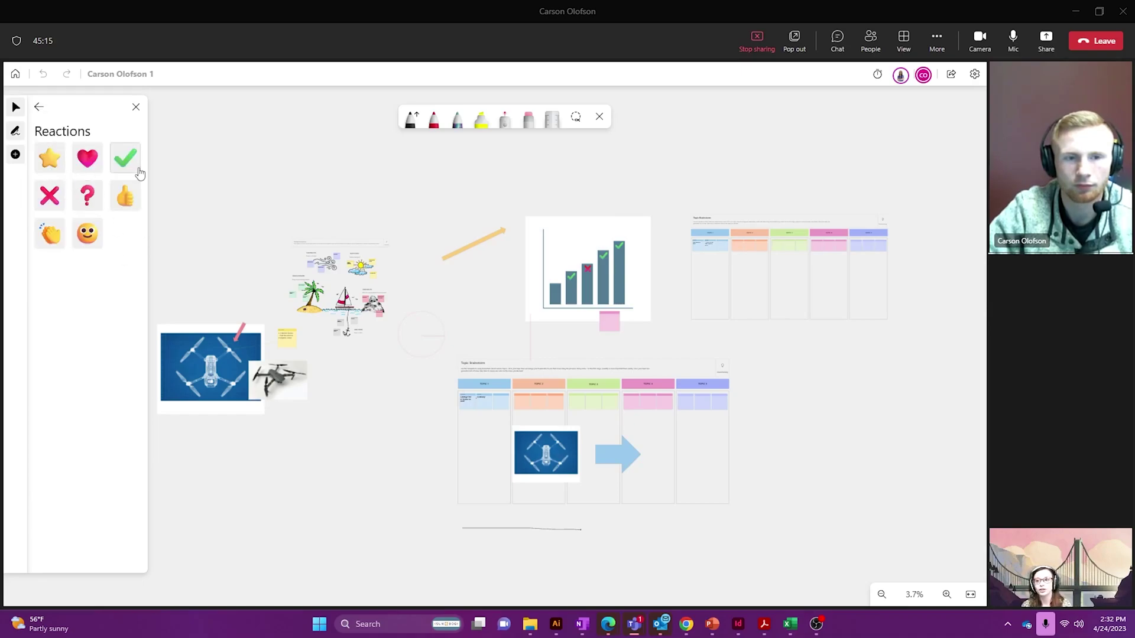
left_click(38, 113)
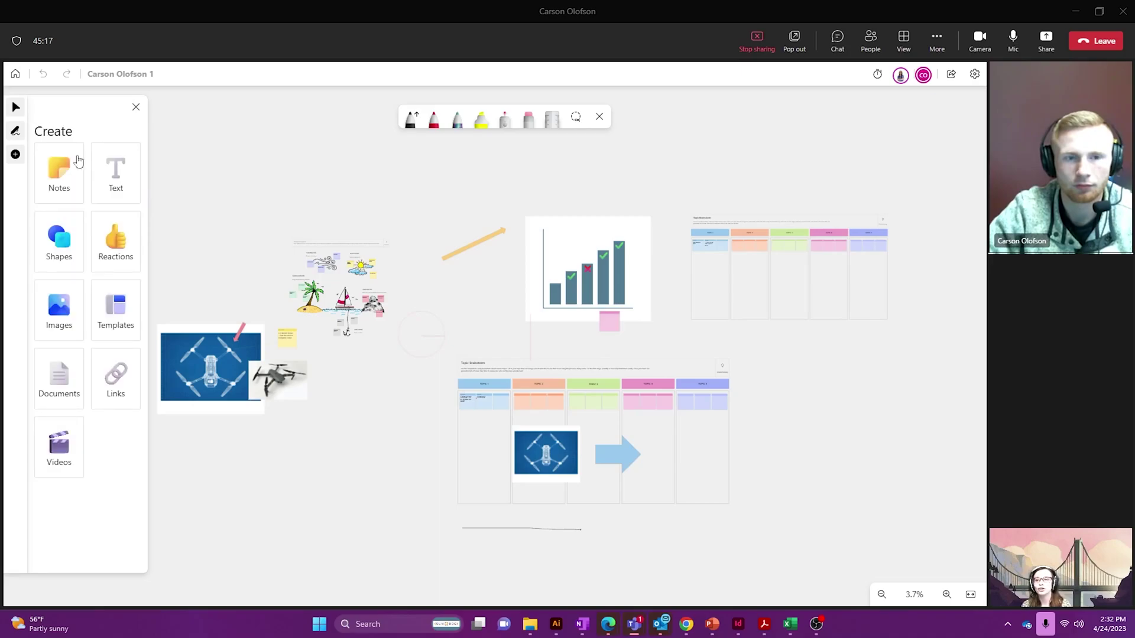
left_click(69, 338)
left_click(38, 107)
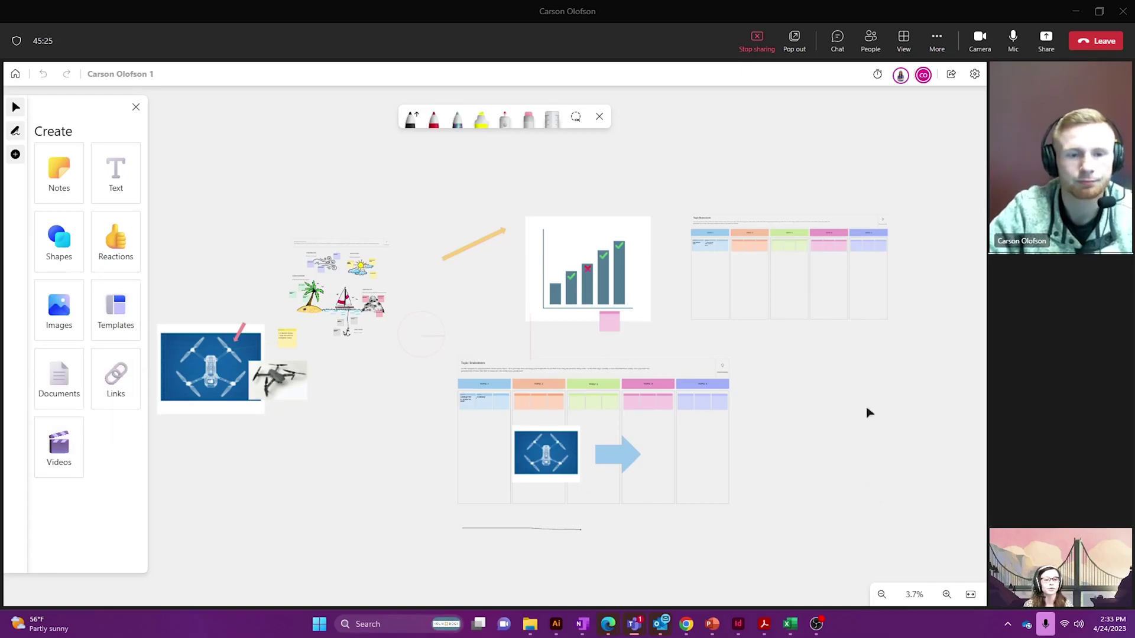
Step: Pan the canvas to survey the drone images, bar chart and brainstorming templates
left_click_drag(869, 413, 659, 398)
scroll(562, 309, "down", 3)
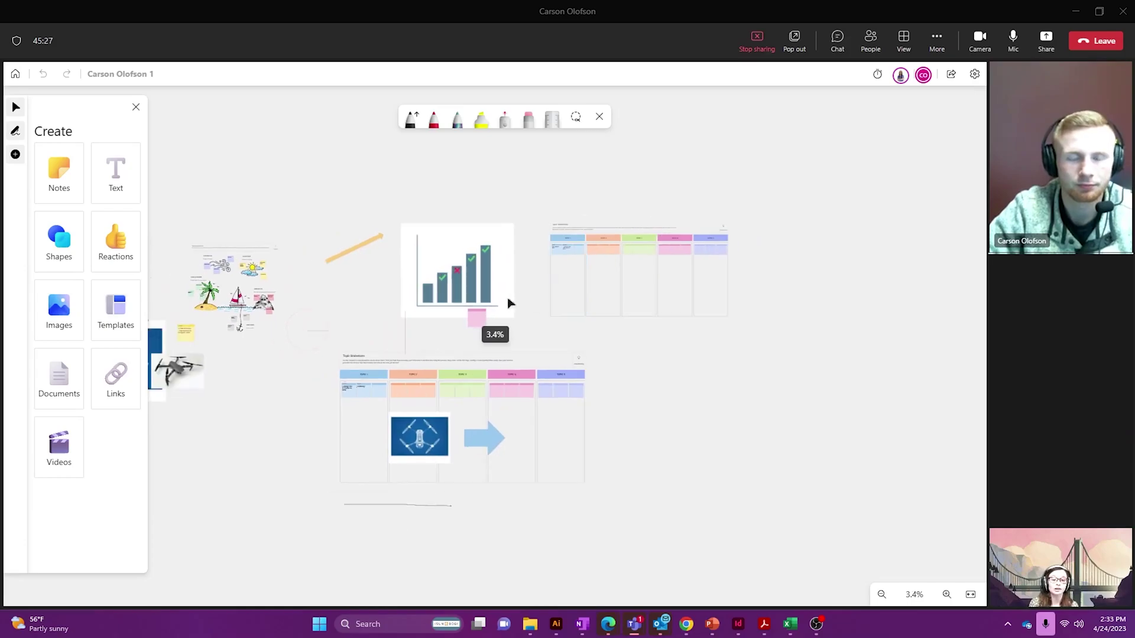
left_click_drag(742, 376, 765, 376)
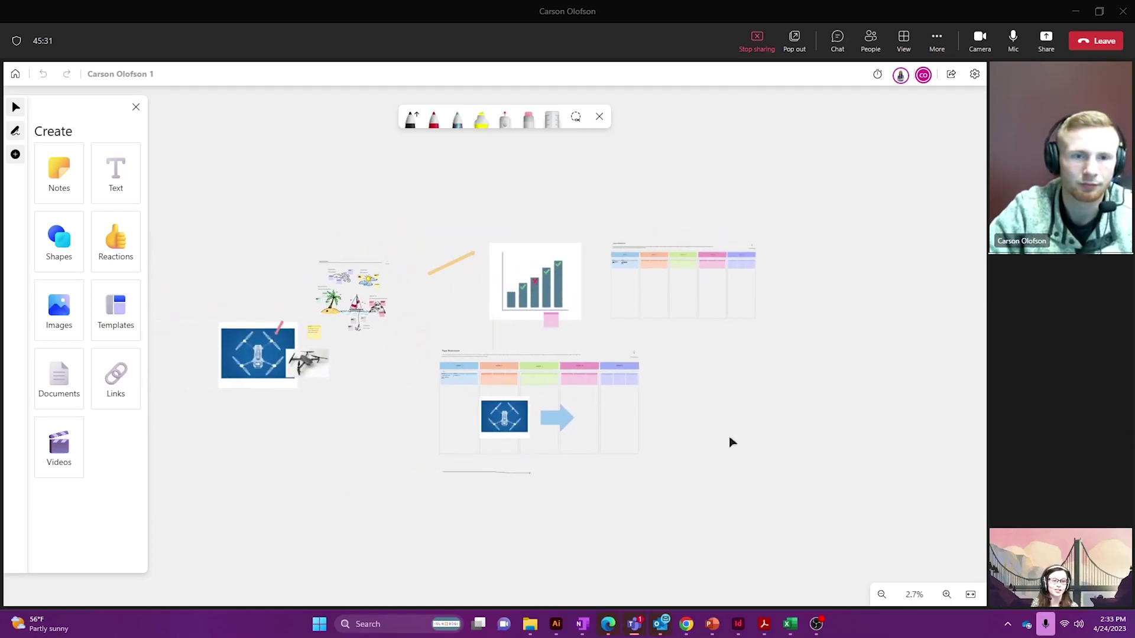
Step: Choose Everyone follow me from the presenter avatar menu
left_click(899, 75)
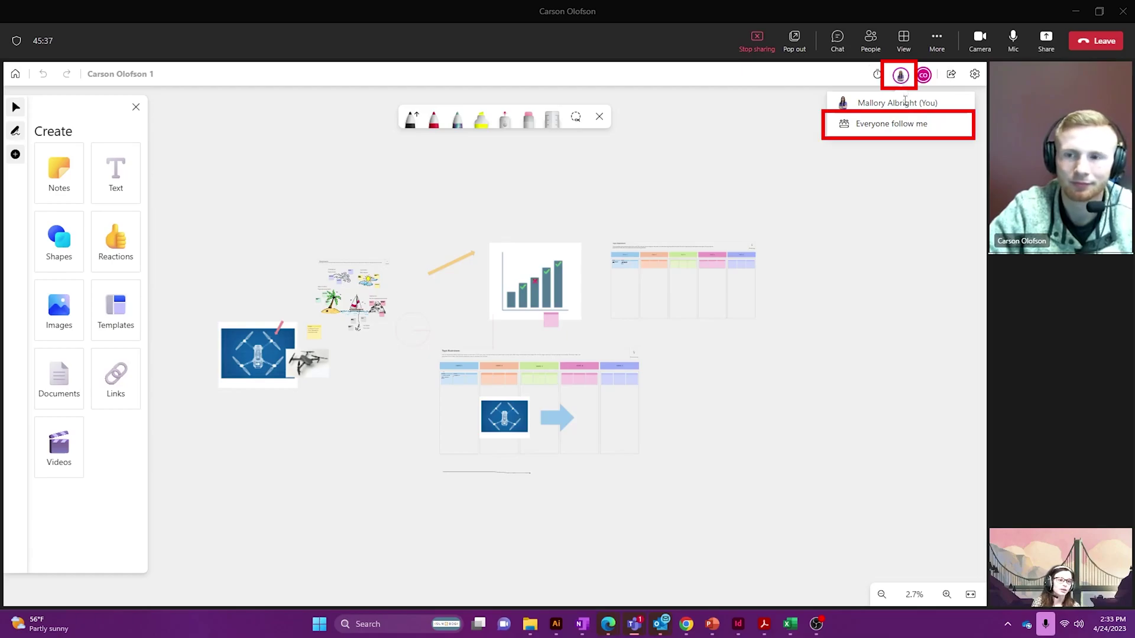
left_click(893, 124)
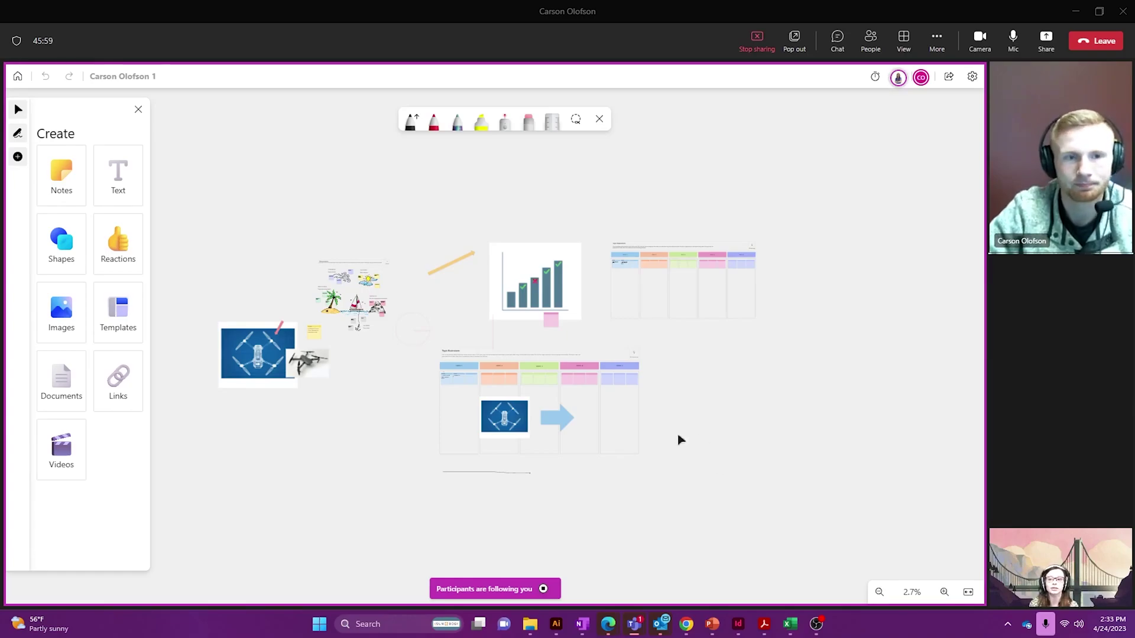
left_click_drag(393, 484, 370, 482)
Step: Drag Topic Brainstorm from Templates > Brainstorming onto the board and zoom to its Topic 1 column
left_click(121, 327)
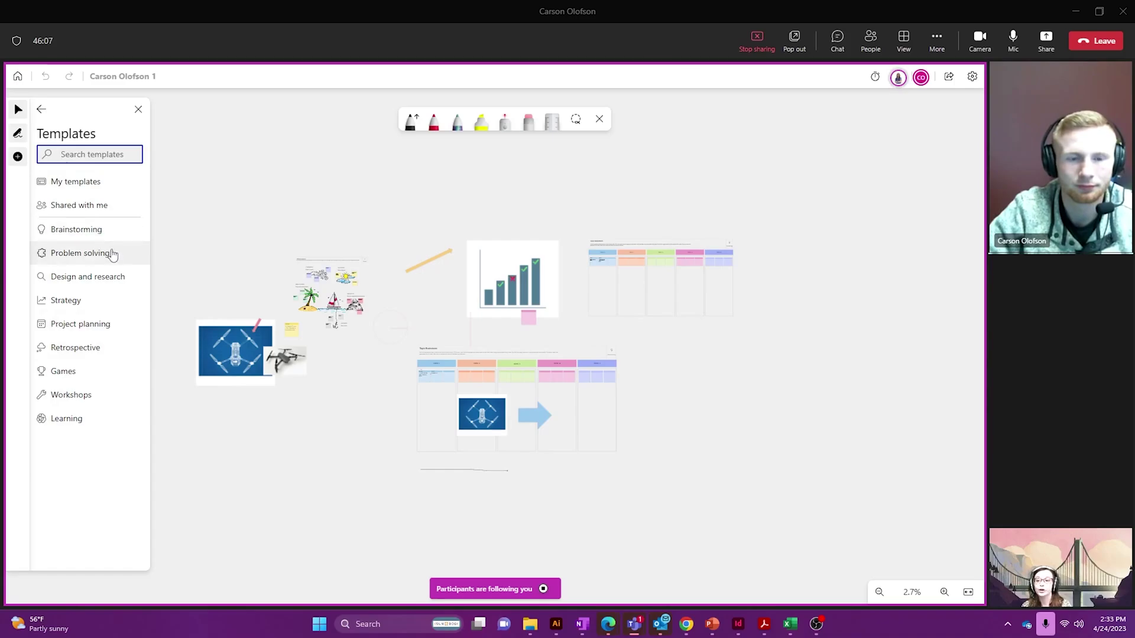
left_click(43, 234)
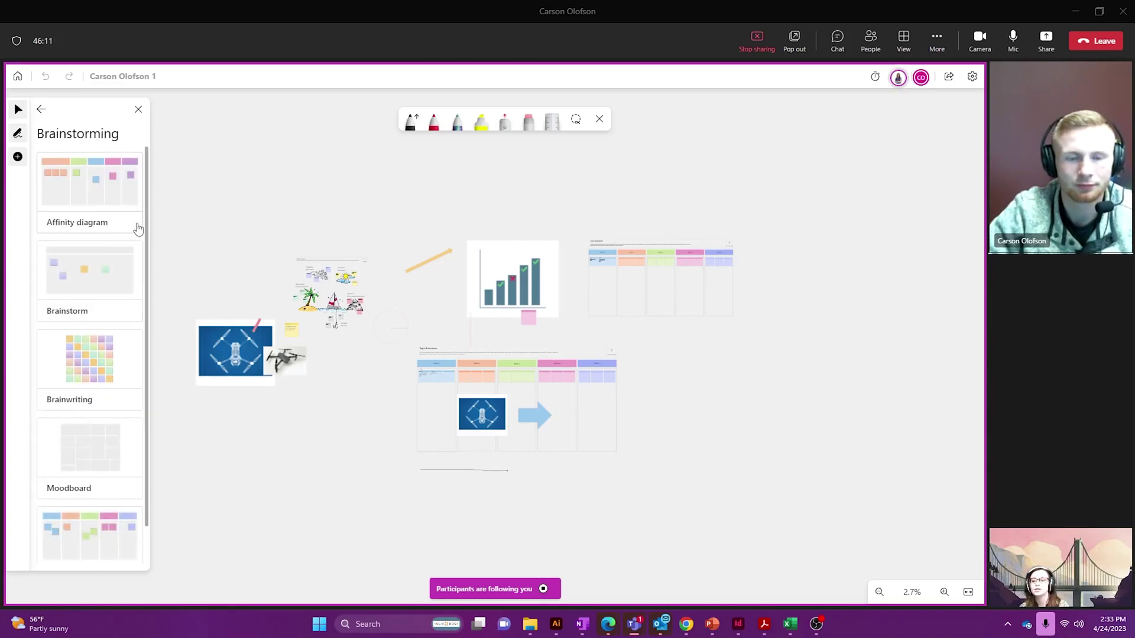
scroll(133, 226, "down", 1)
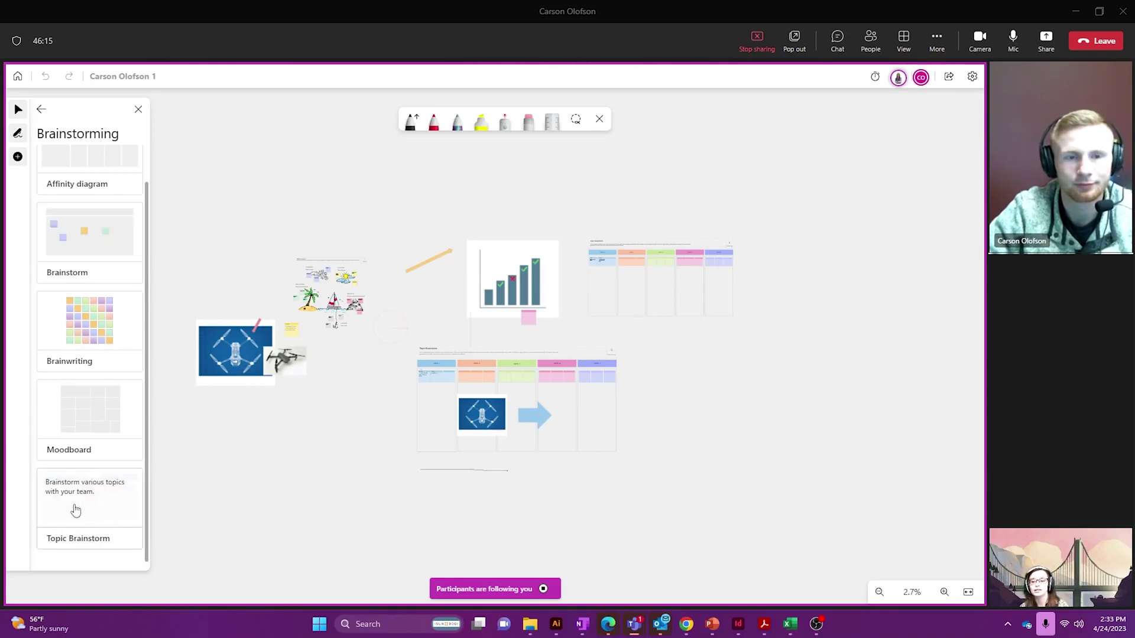
left_click_drag(76, 510, 1014, 509)
left_click_drag(839, 524, 400, 512)
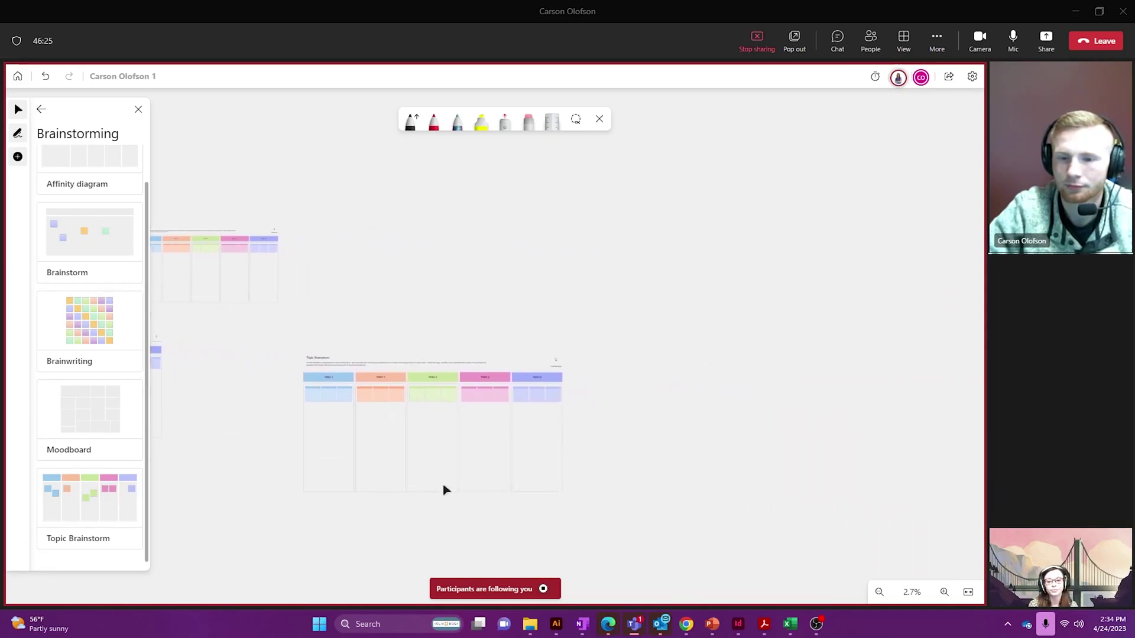
scroll(443, 488, "up", 2)
scroll(444, 476, "up", 2)
left_click_drag(787, 443, 877, 444)
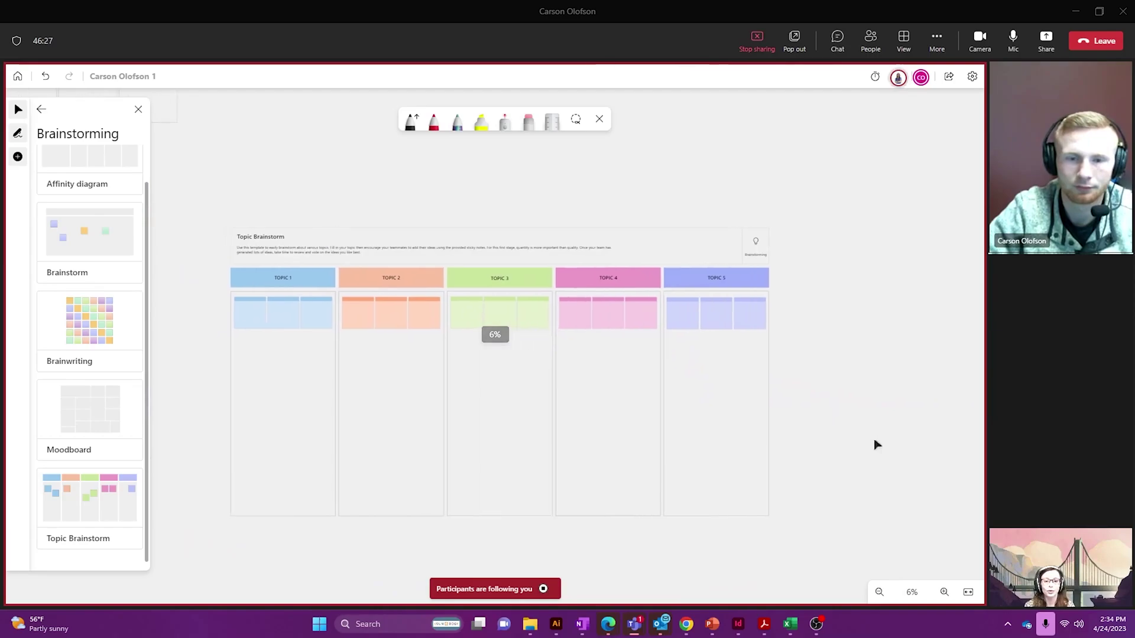
scroll(612, 455, "up", 1)
scroll(237, 382, "up", 1)
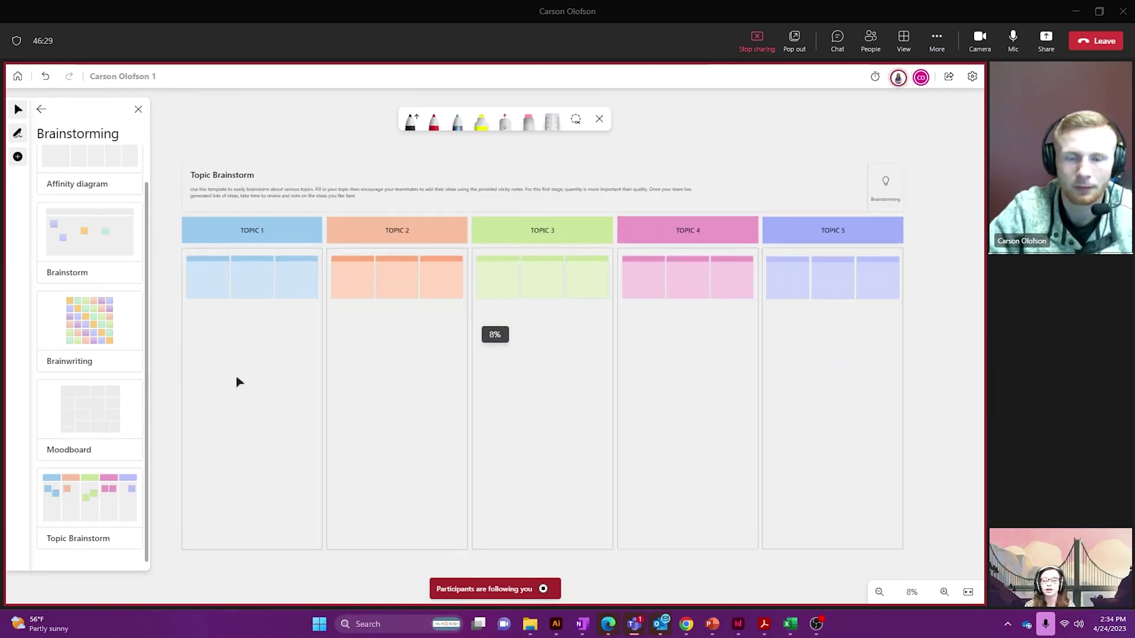
Step: Complete the first Topic 1 sticky note to read 'Sundog is the best place to work.'
left_click(216, 288)
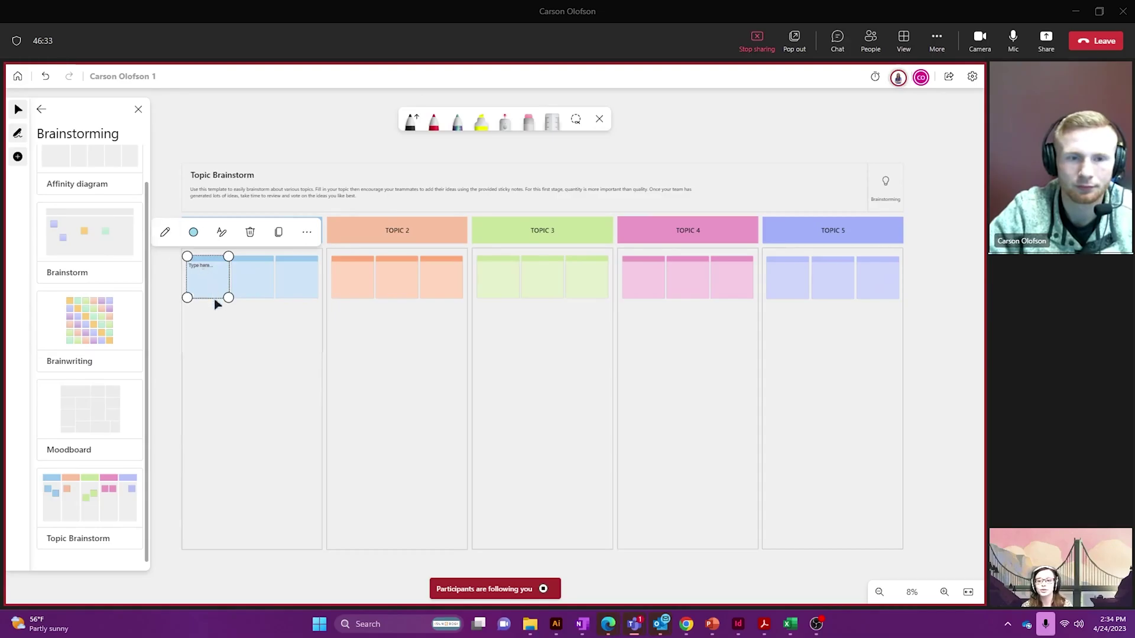
scroll(210, 284, "up", 14)
scroll(254, 267, "left", 3)
scroll(254, 267, "up", 1)
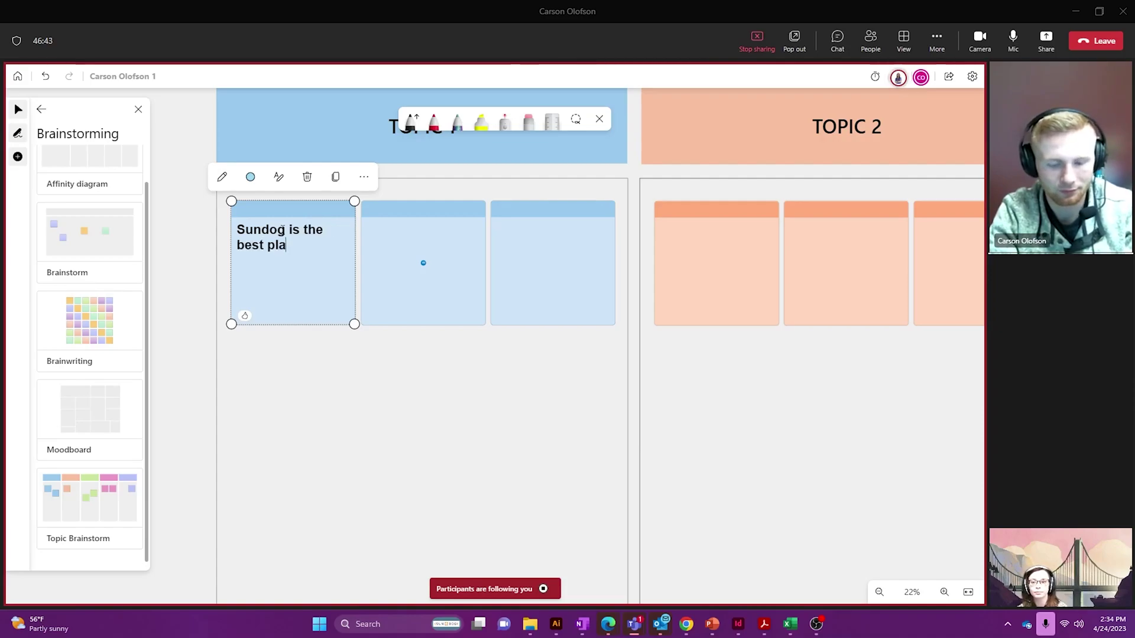
type("k.")
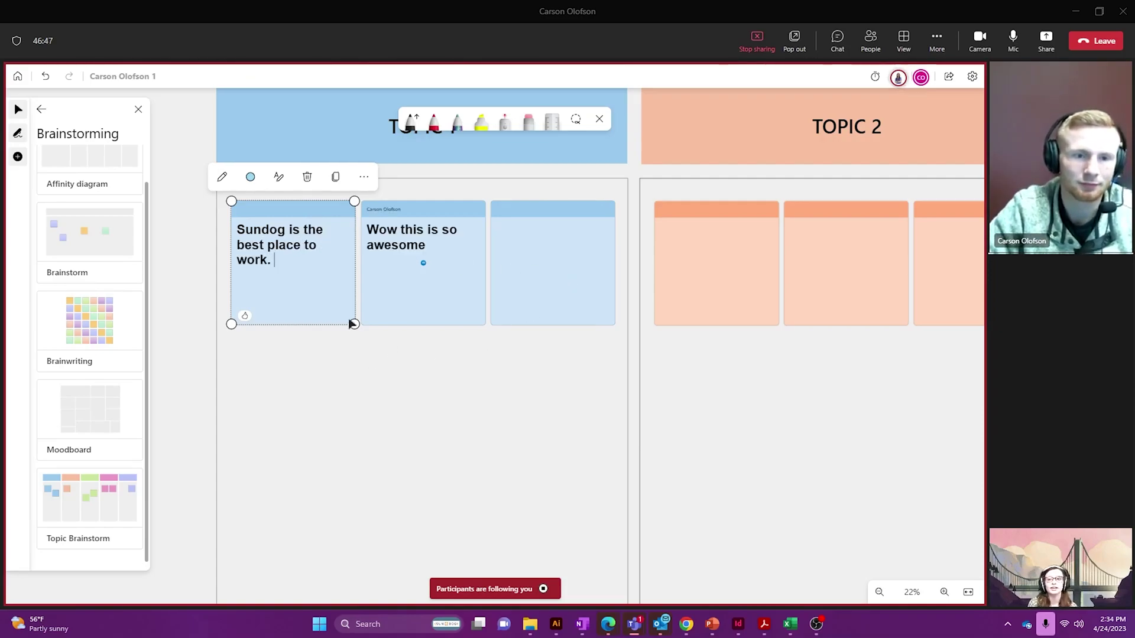
scroll(387, 357, "up", 2)
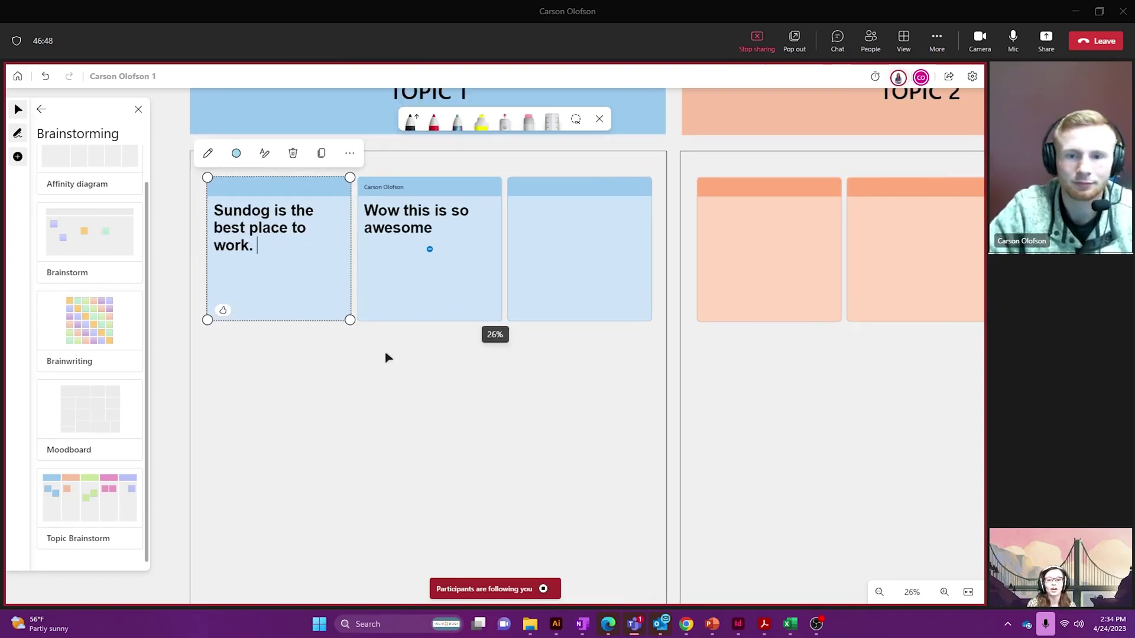
Step: Lock the Sundog sticky note and return to the template categories
left_click(350, 155)
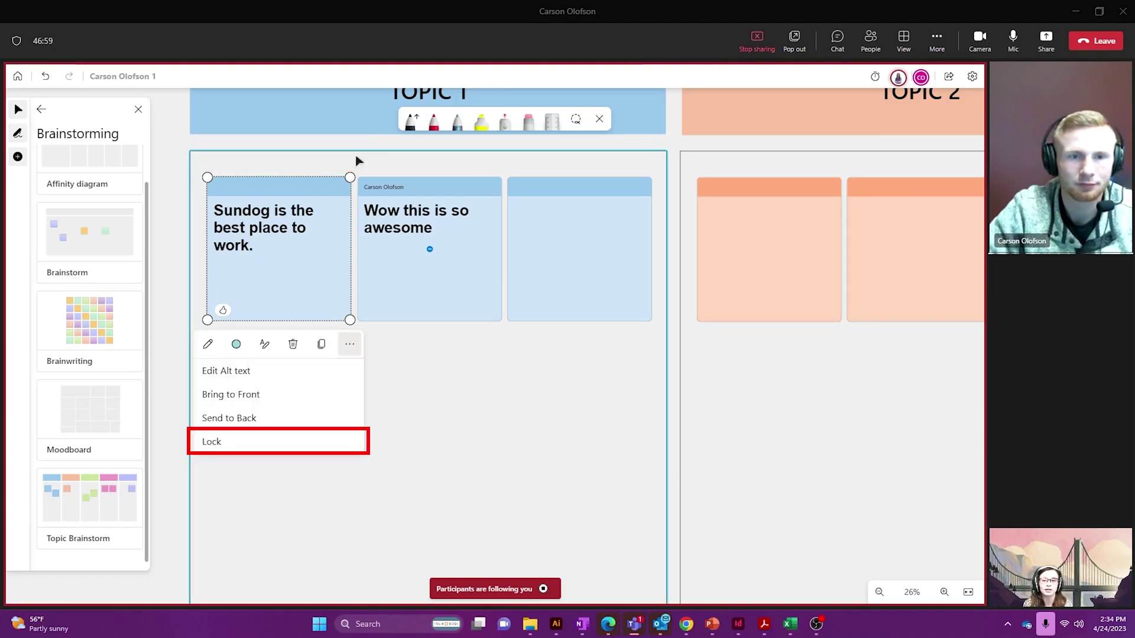
left_click(198, 442)
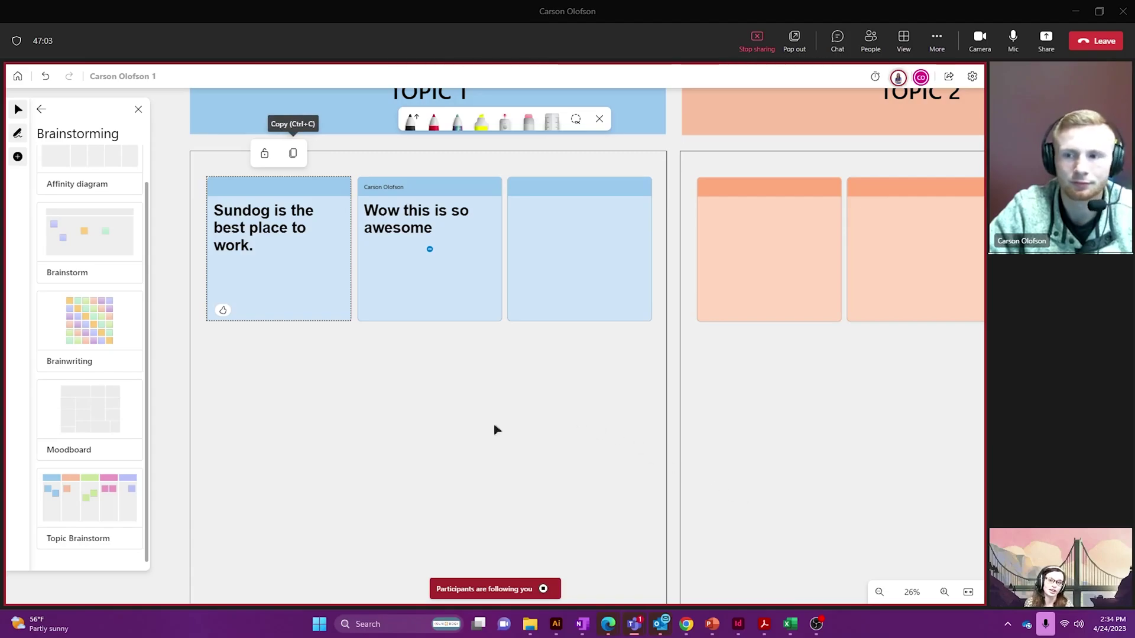
left_click(42, 110)
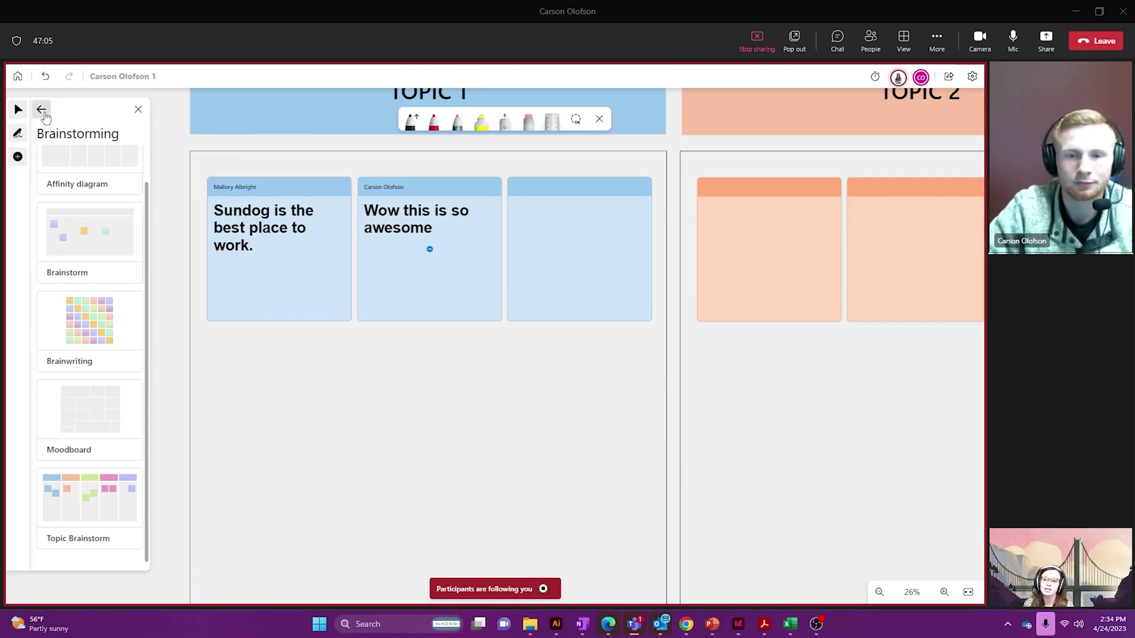
Step: Place the Project planning template Jobs to be done left of Topic Brainstorm
scroll(648, 408, "down", 5)
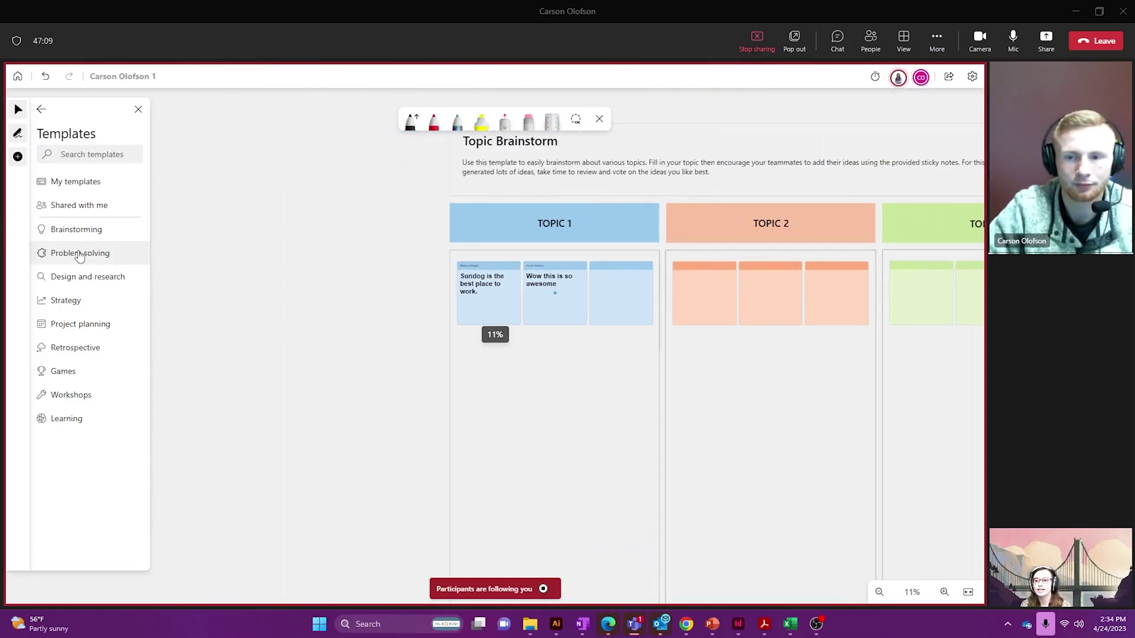
left_click(72, 325)
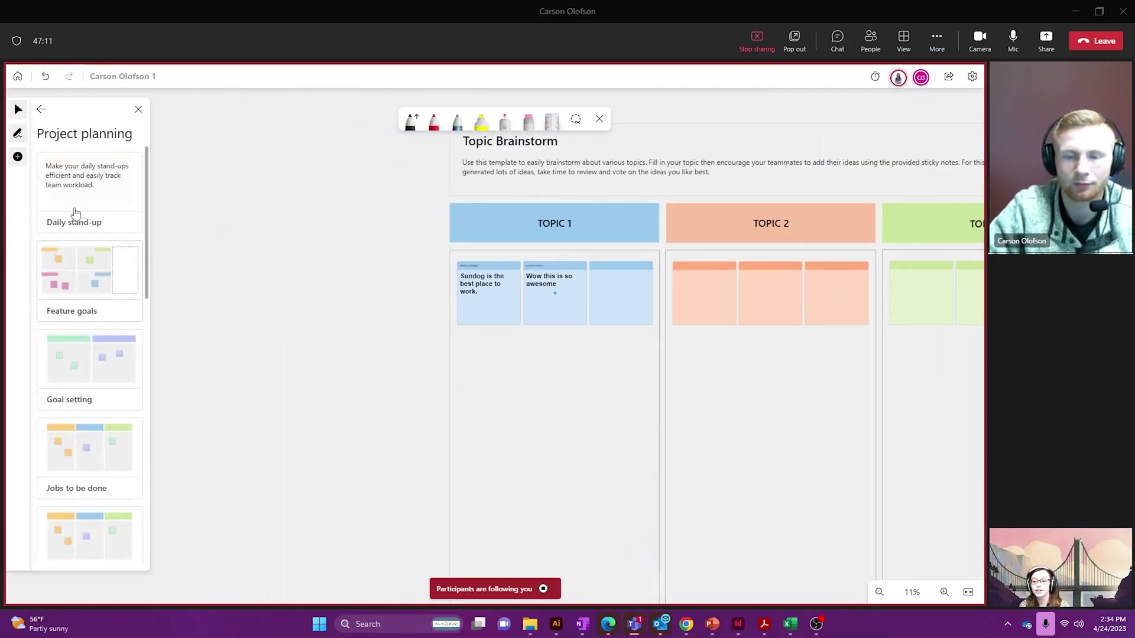
scroll(94, 322, "down", 4)
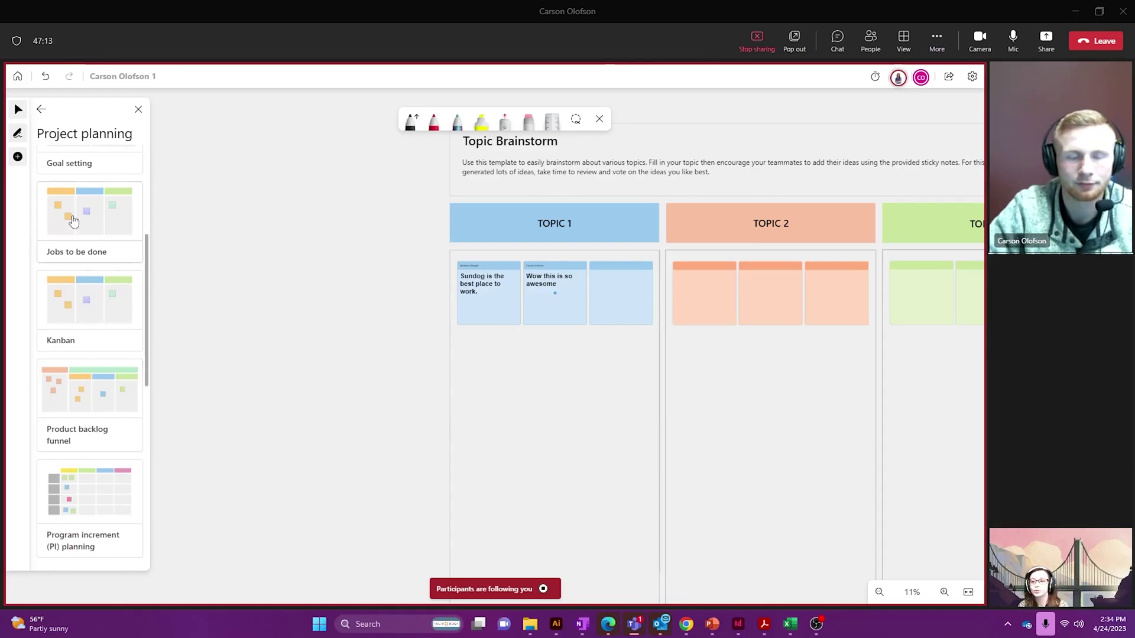
mouse_move(80, 224)
left_click_drag(105, 242, 264, 305)
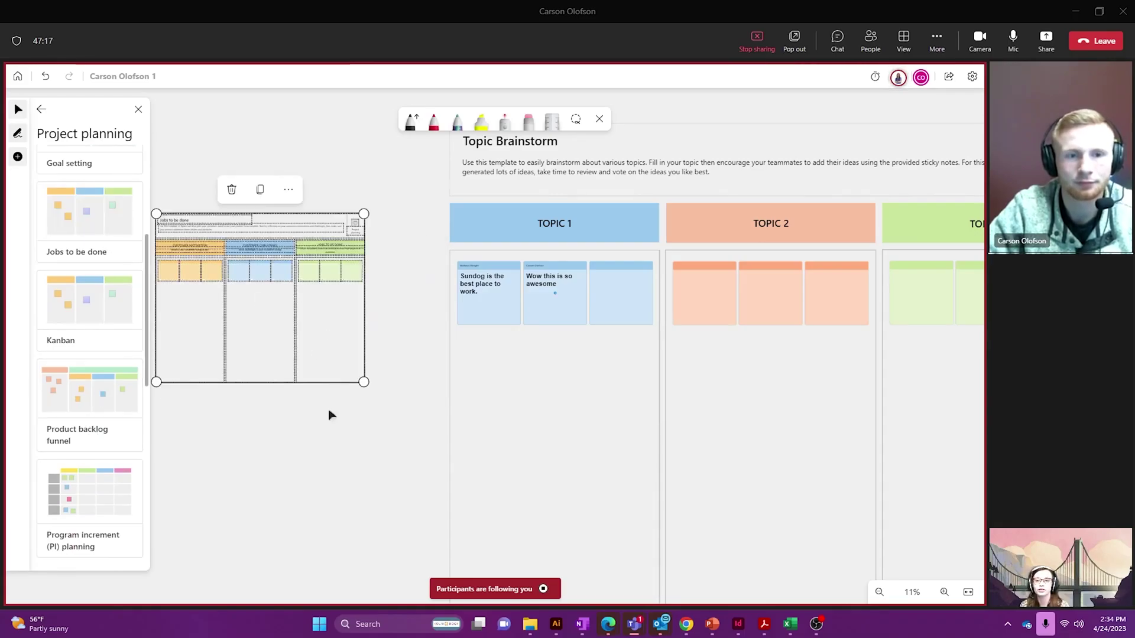
Step: Zoom in to inspect the Jobs to be done template, then zoom back out
scroll(347, 459, "up", 2)
scroll(301, 508, "up", 4)
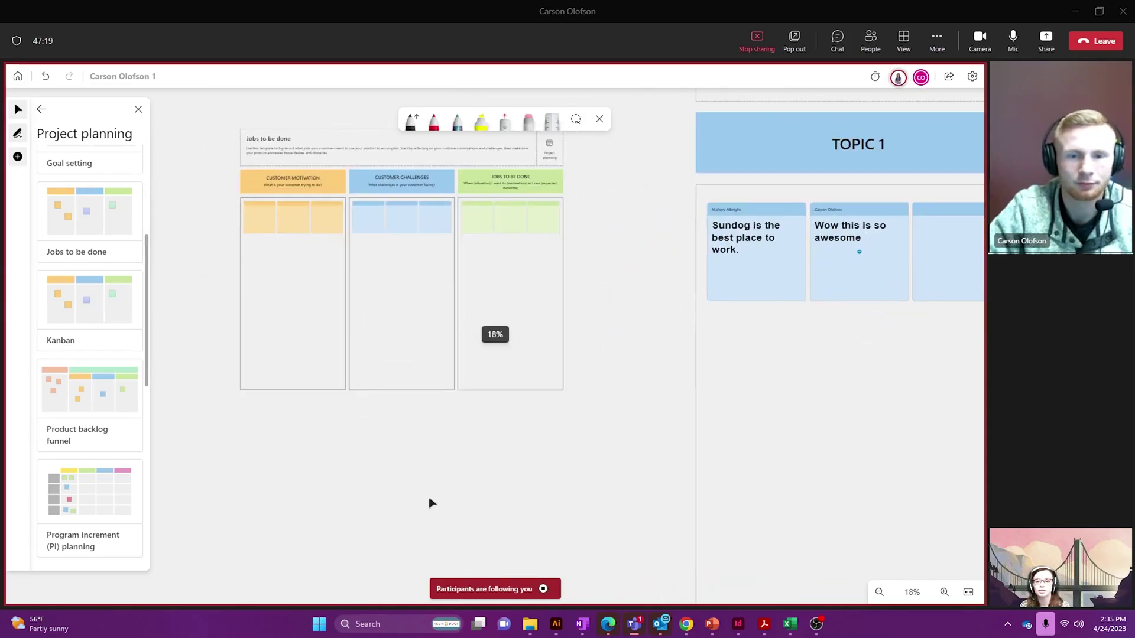
left_click_drag(394, 443, 387, 411)
scroll(426, 451, "up", 1)
scroll(440, 502, "up", 2)
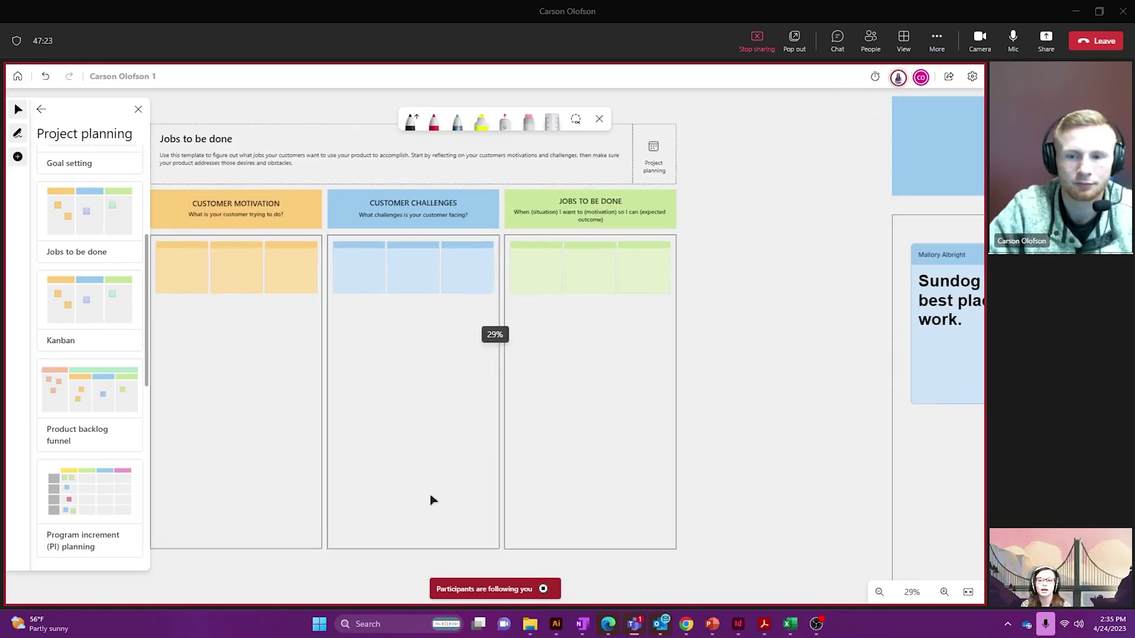
scroll(462, 360, "up", 2)
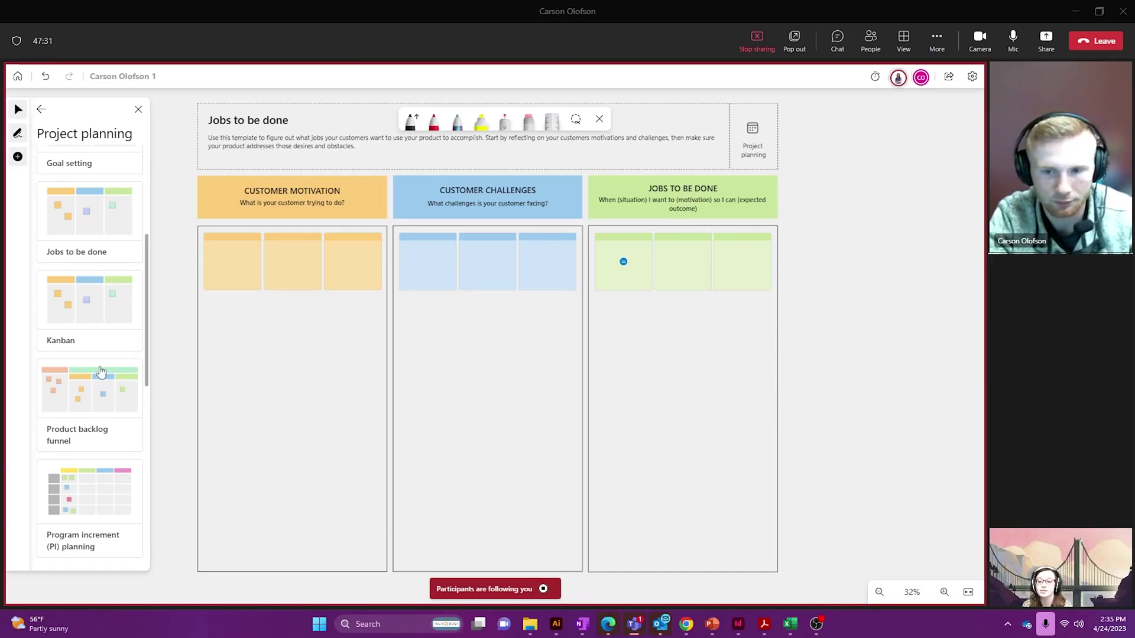
scroll(89, 319, "down", 3)
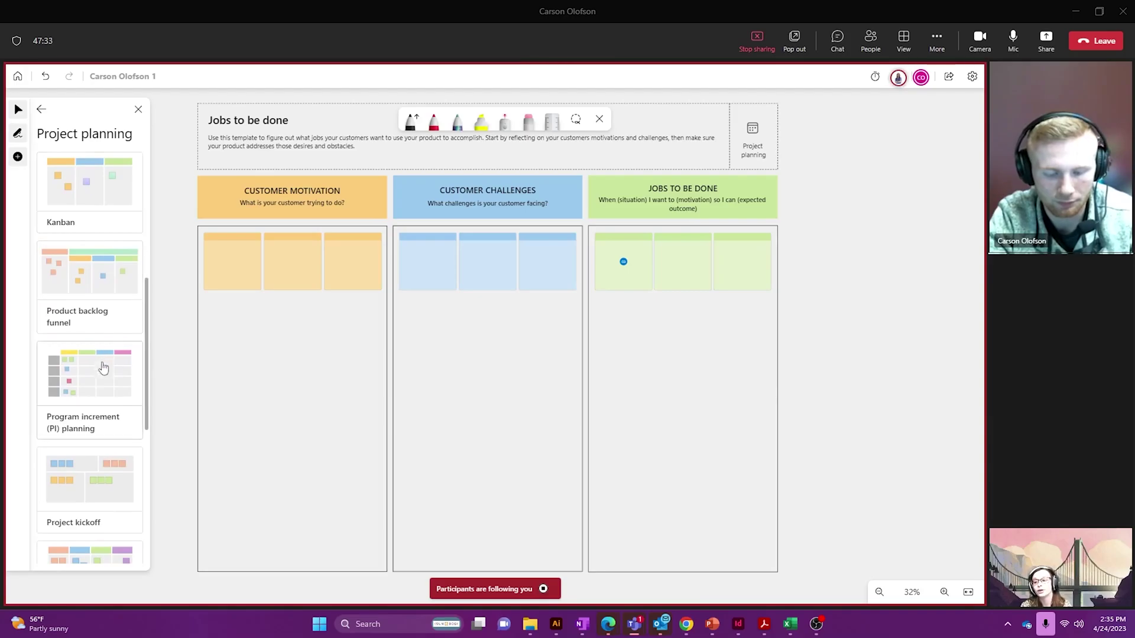
scroll(105, 369, "down", 6)
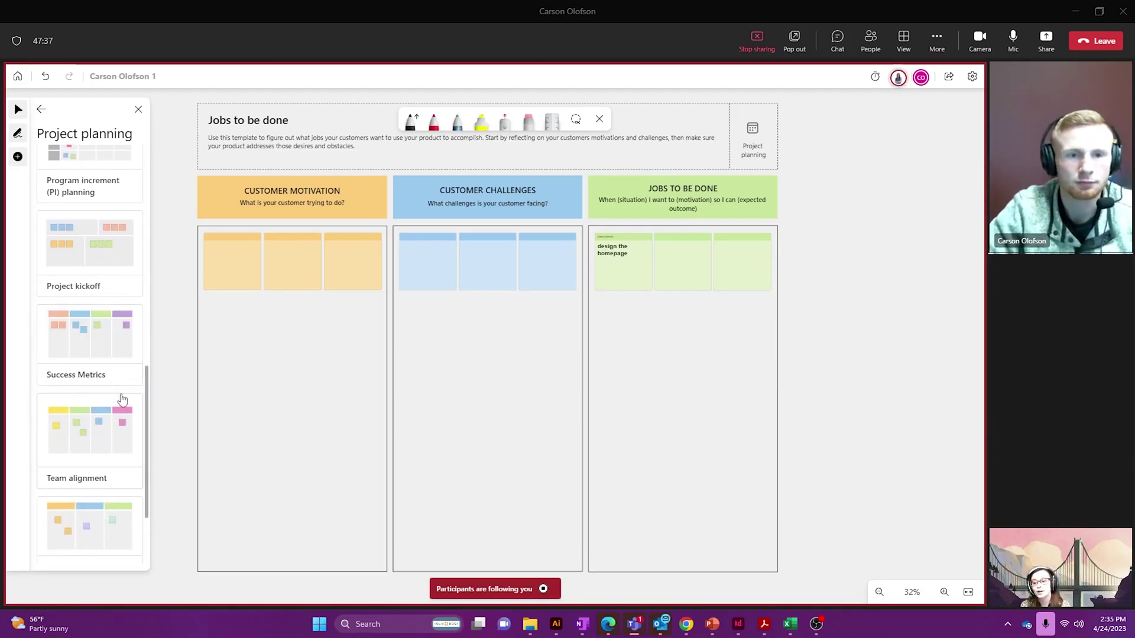
scroll(121, 400, "down", 3)
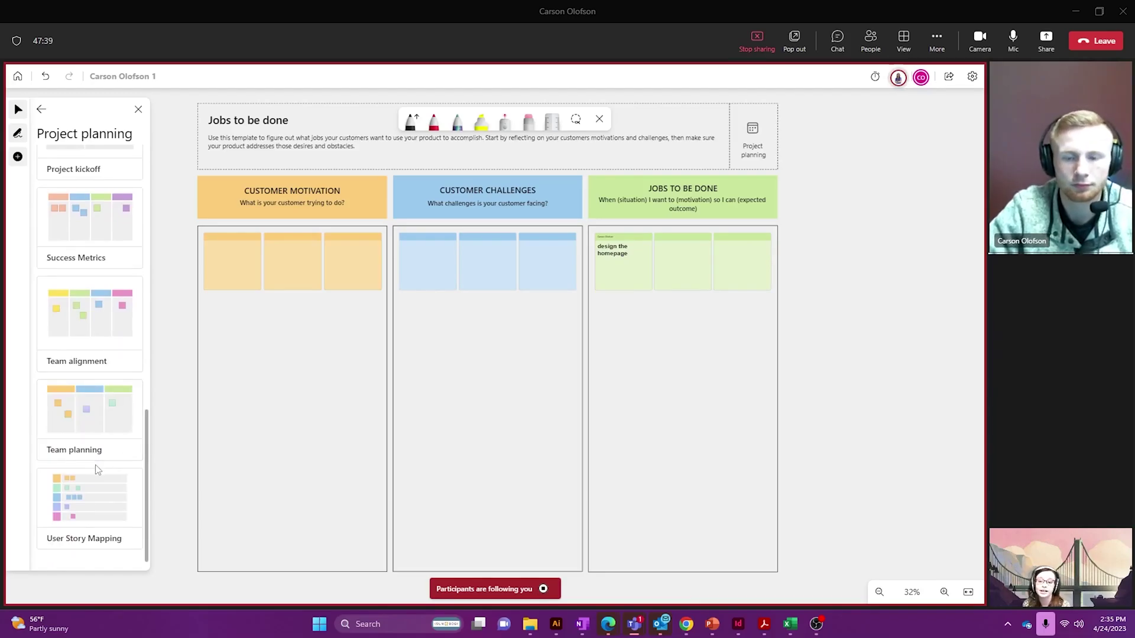
mouse_move(104, 520)
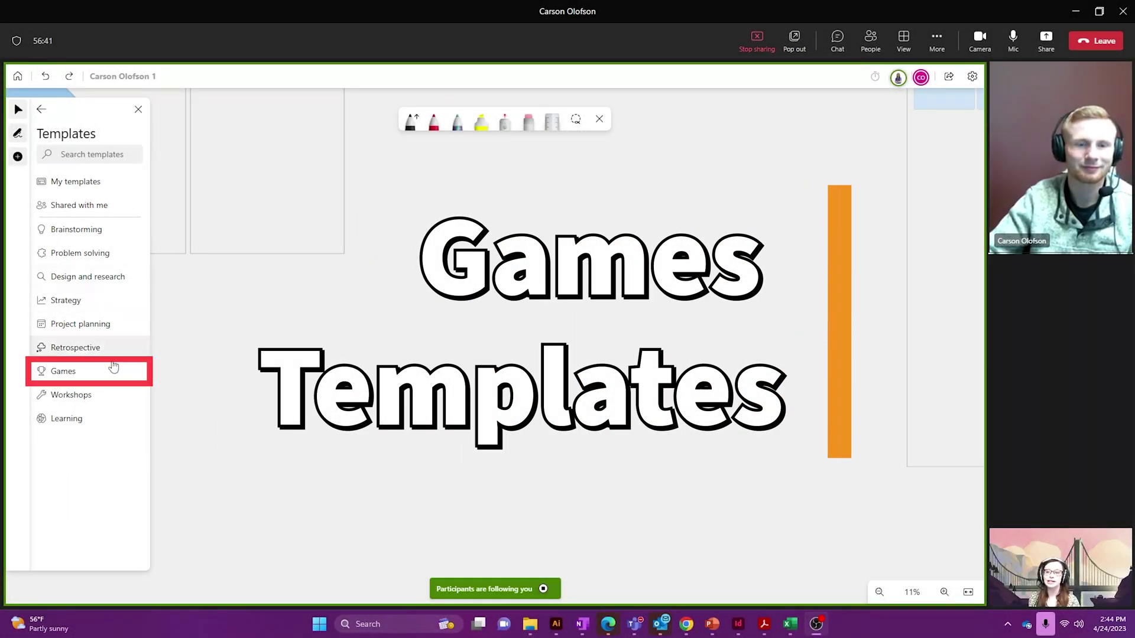
Step: Insert the Where in the world template from Games and zoom in on it
left_click(109, 376)
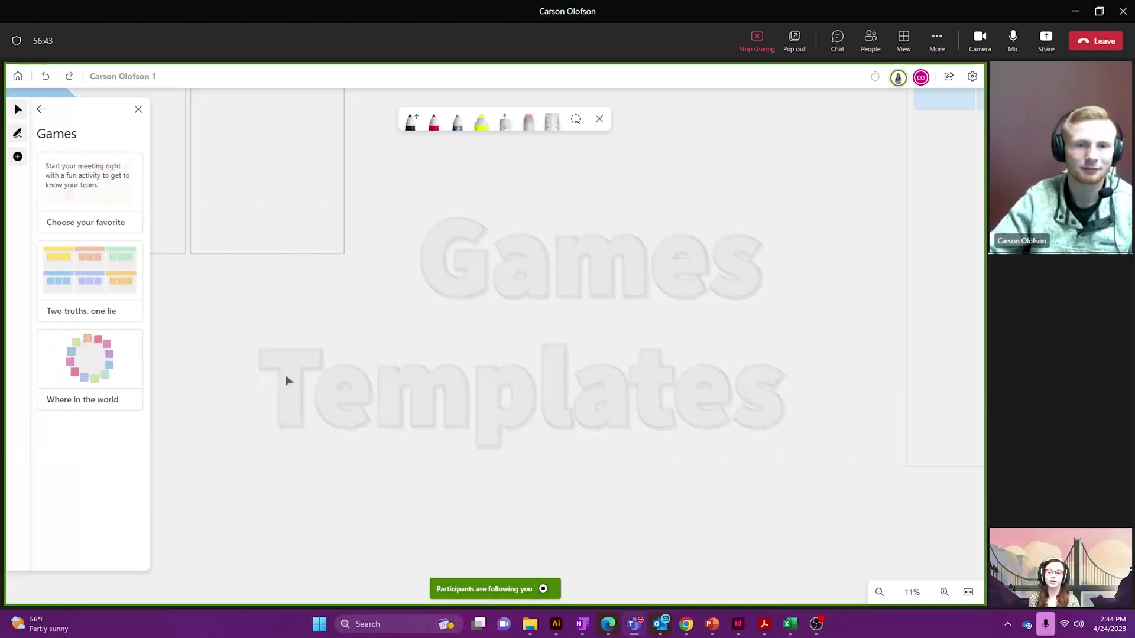
left_click(88, 378)
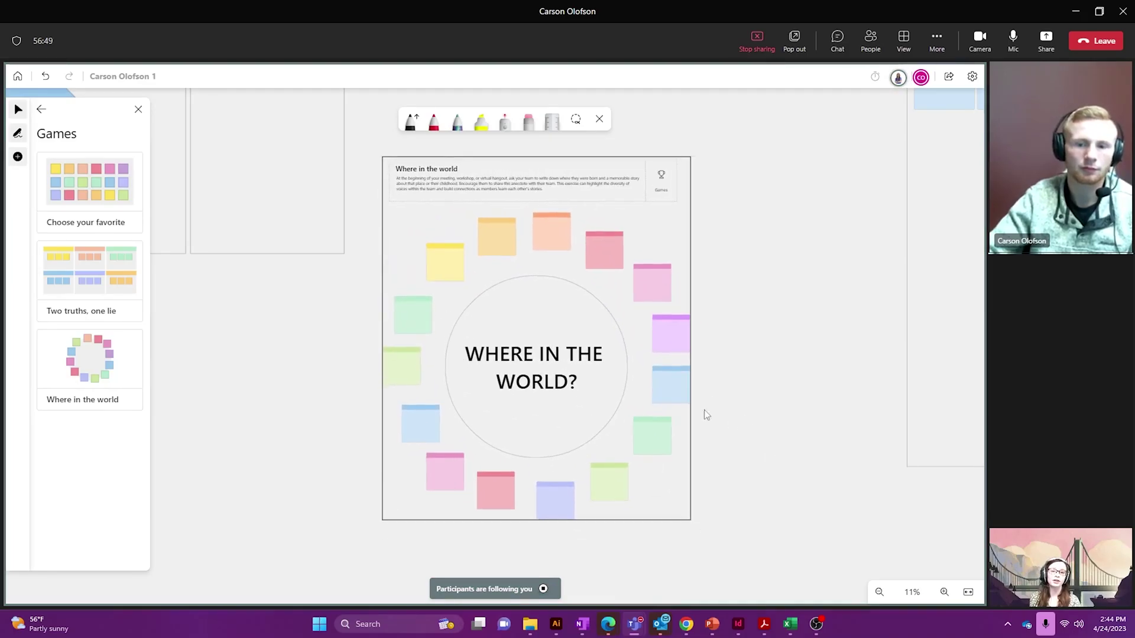
scroll(735, 426, "up", 2)
scroll(350, 317, "up", 3)
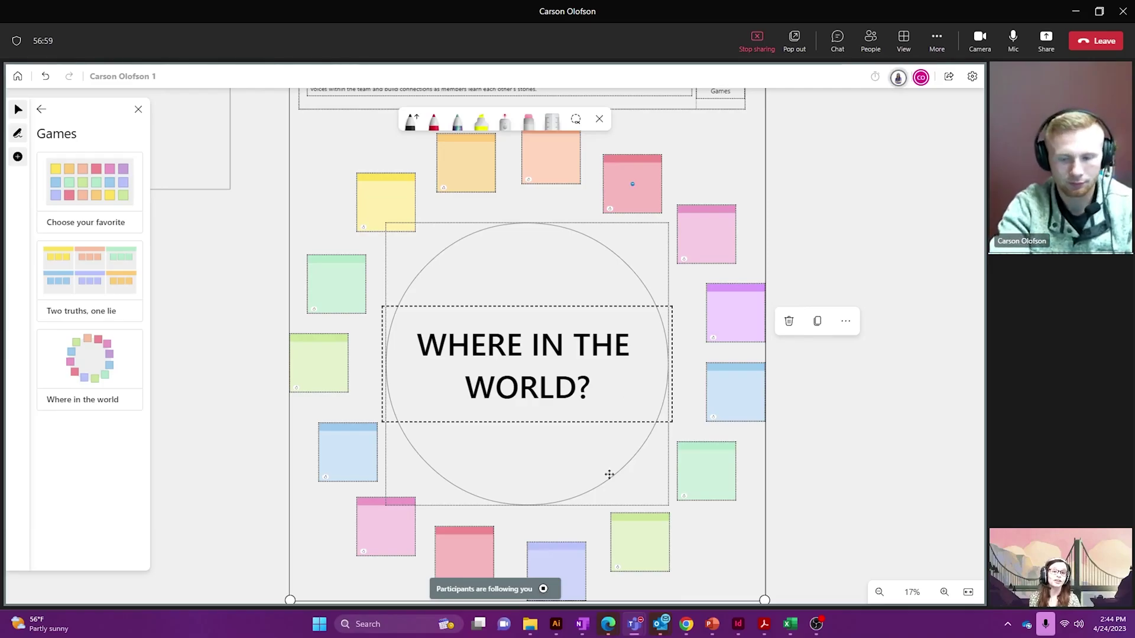
scroll(619, 402, "up", 2)
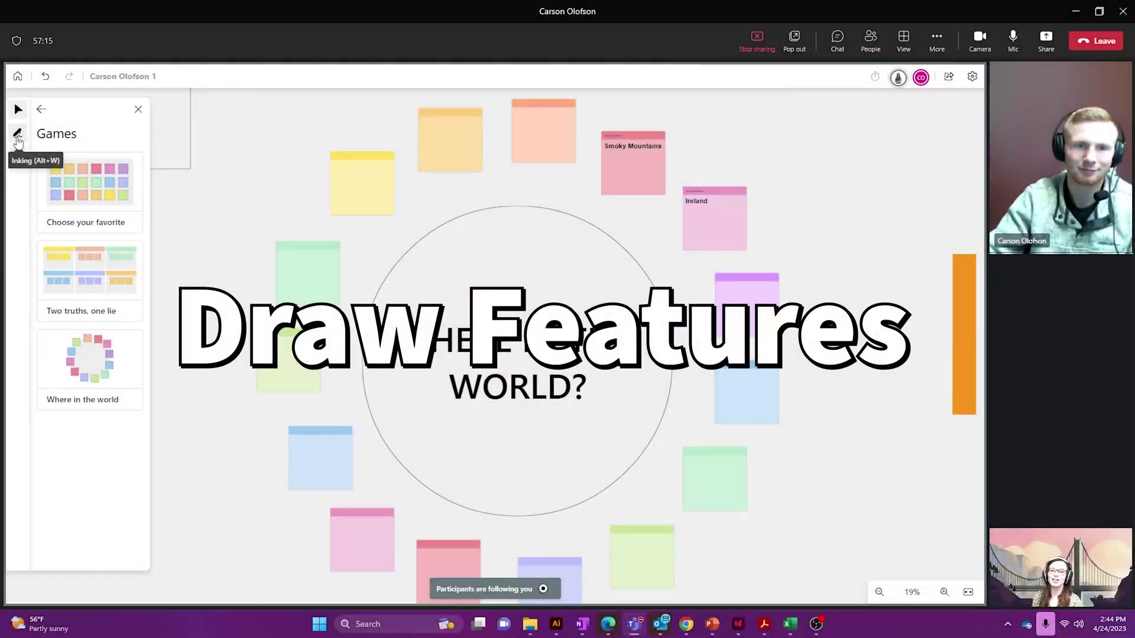
Step: Write red 'Wow' by Smoky Mountains, highlight Ireland yellow, and erase most of the red circle
left_click(18, 140)
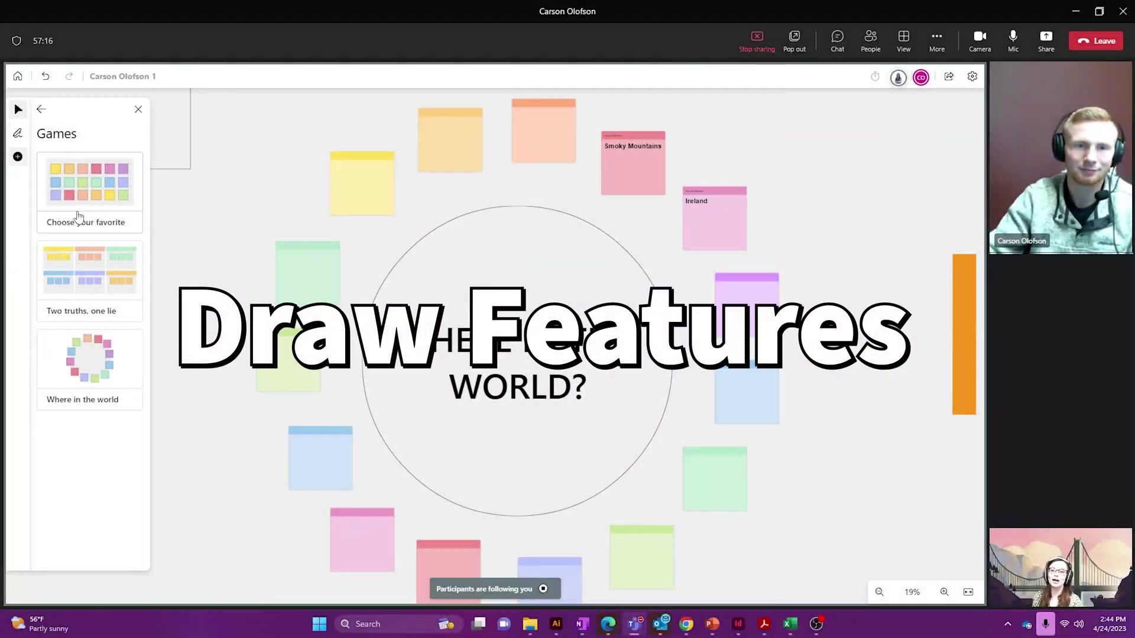
left_click(17, 135)
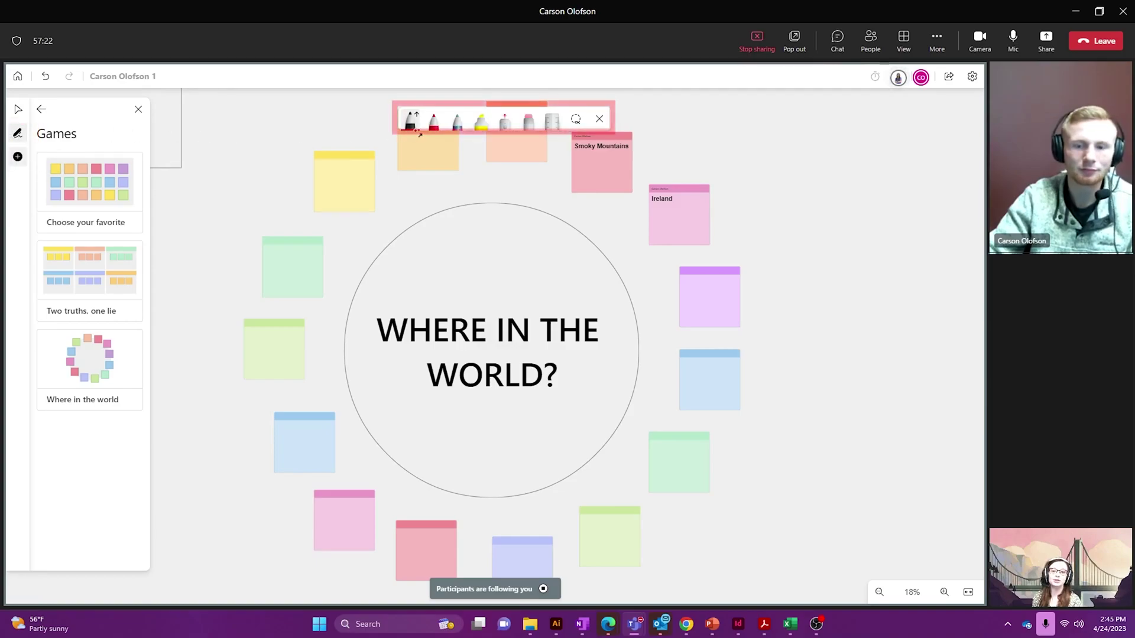
left_click(436, 127)
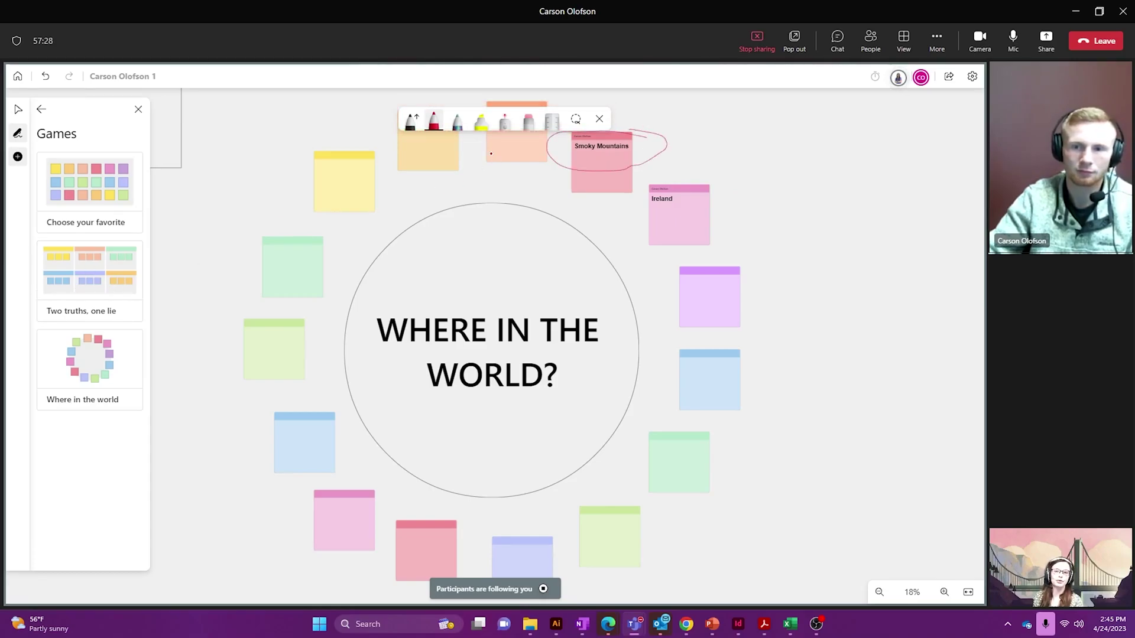
left_click(479, 126)
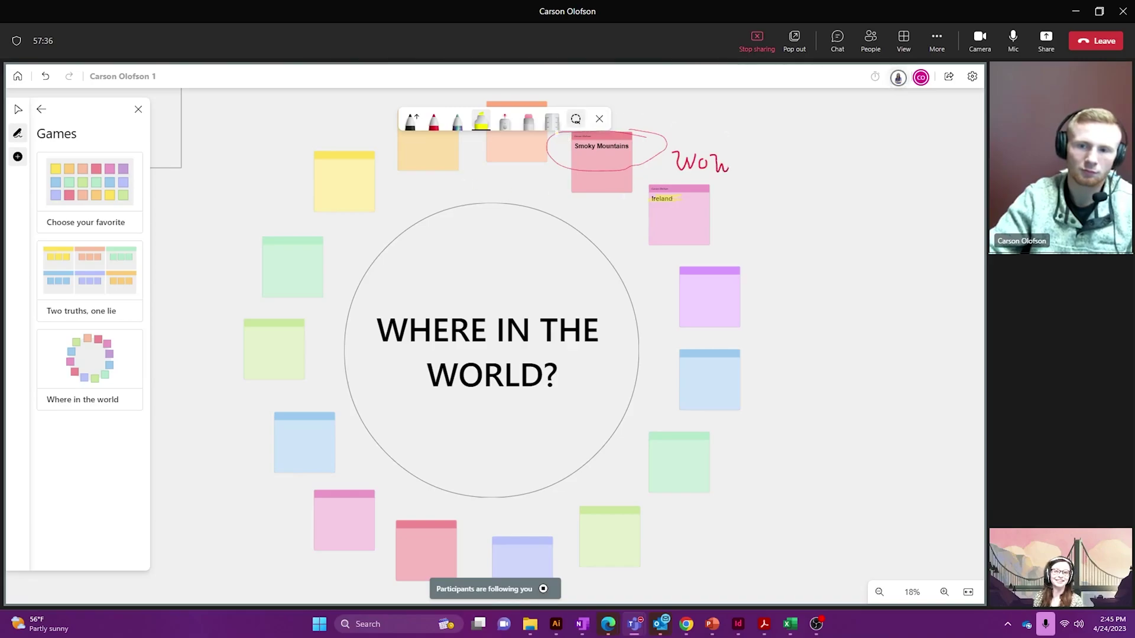
left_click(528, 121)
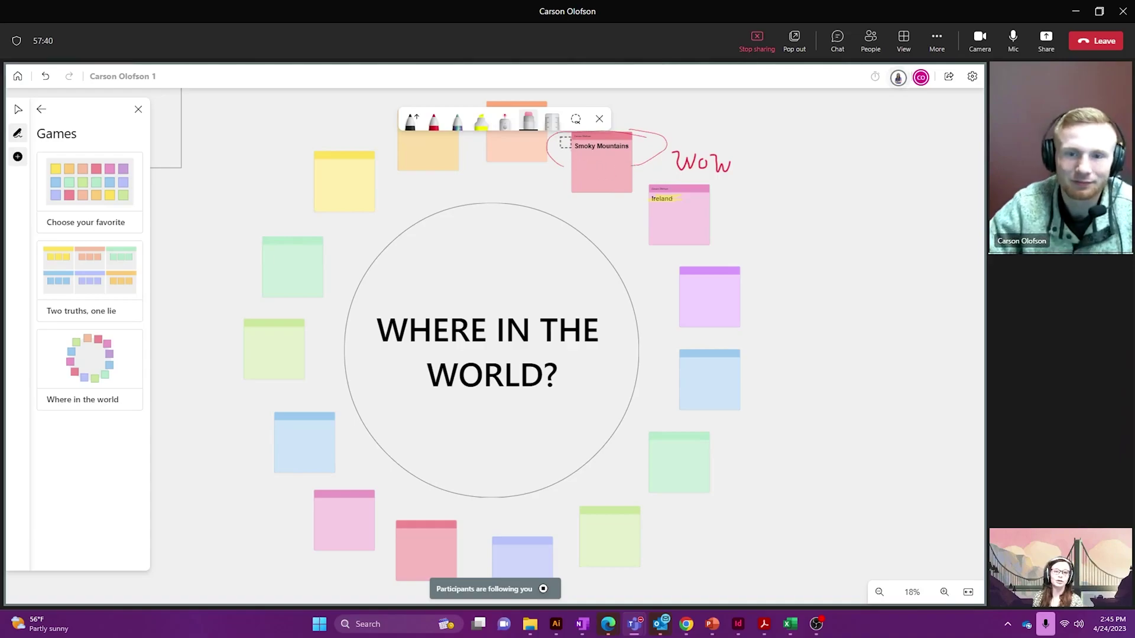
left_click_drag(550, 153, 551, 141)
left_click_drag(624, 134, 635, 172)
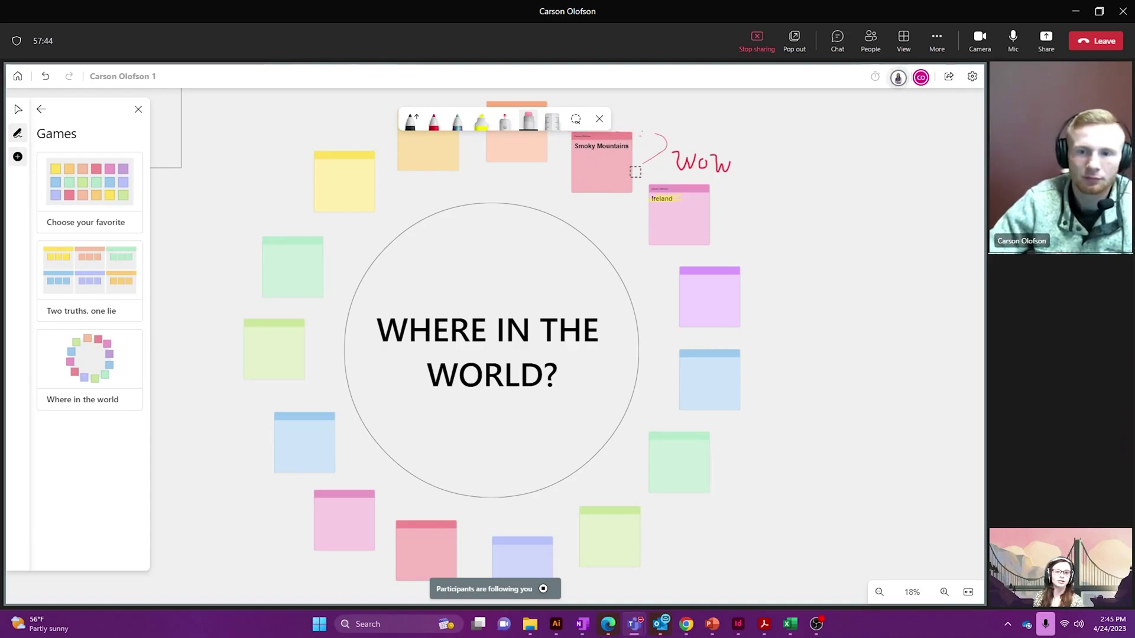
Step: Draw a dark magenta arrow-ended stroke from the circle to the Smoky Mountains note
left_click(414, 126)
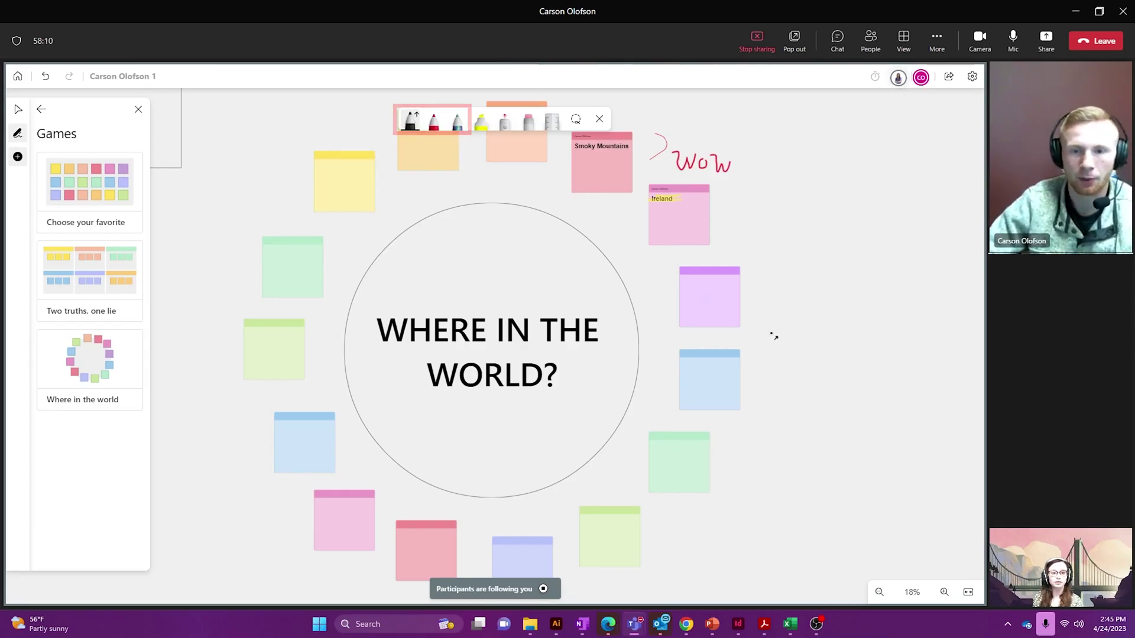
left_click(418, 127)
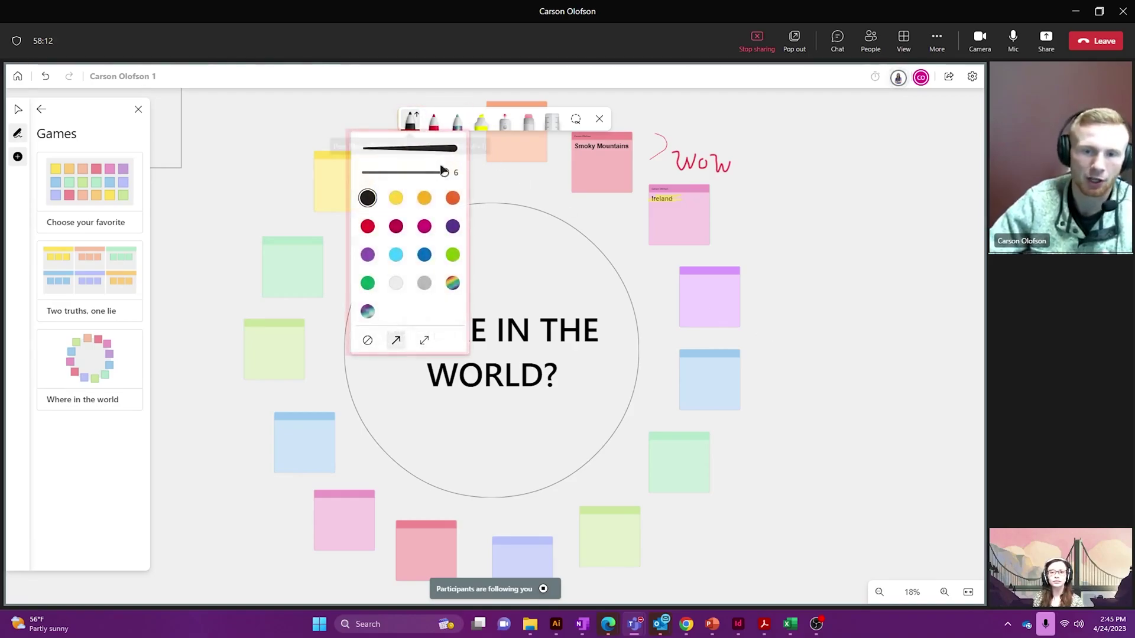
left_click(396, 227)
left_click(397, 342)
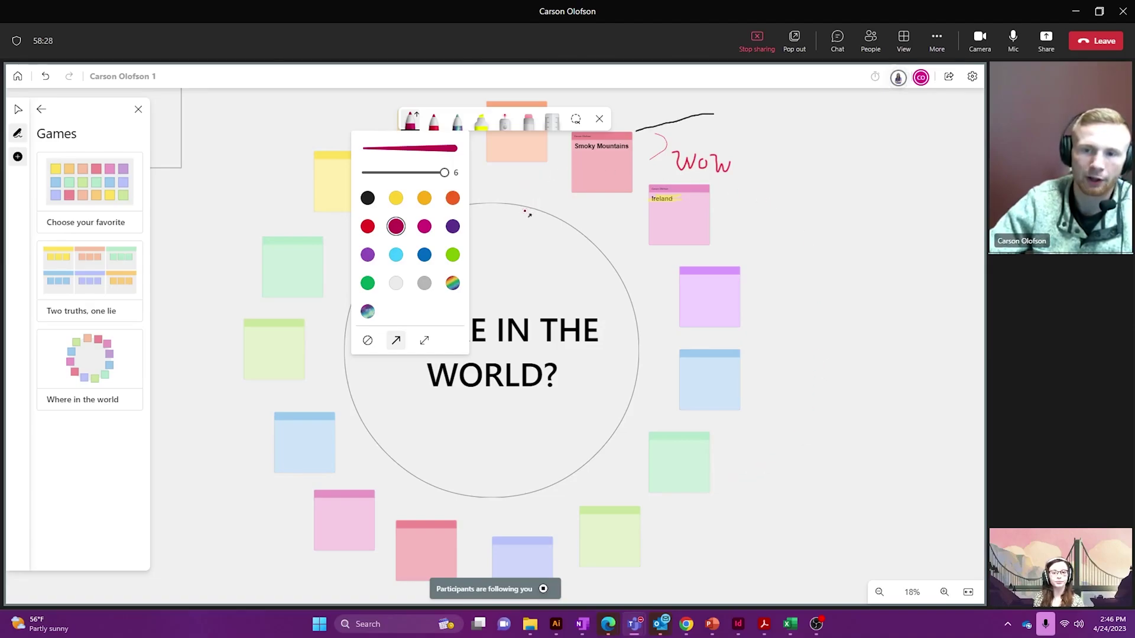
left_click_drag(509, 228, 516, 216)
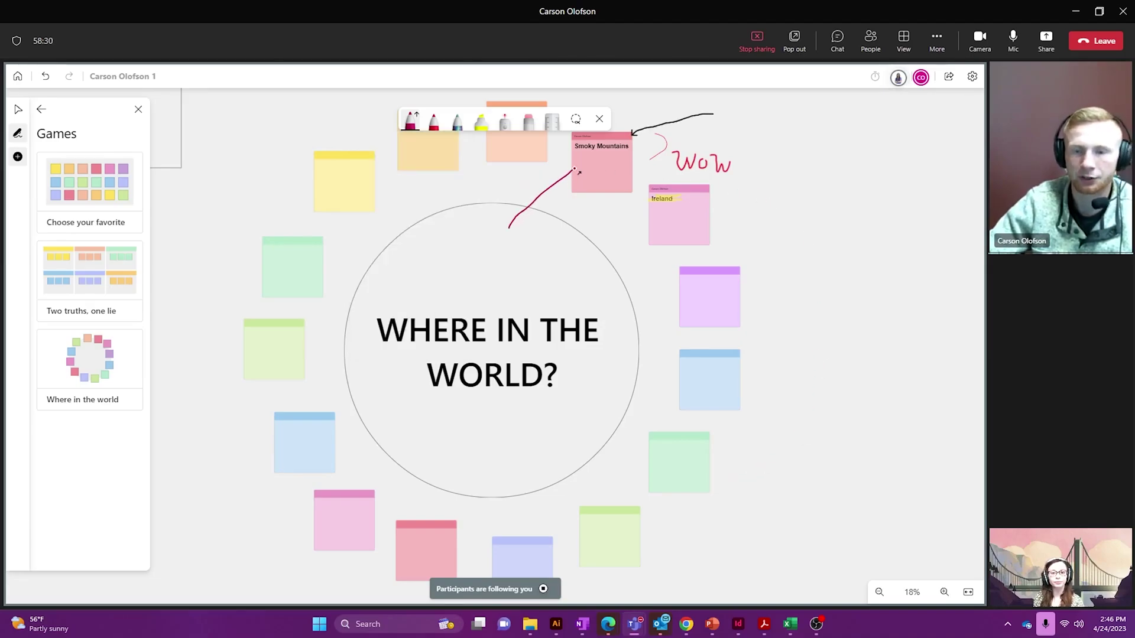
left_click_drag(583, 167, 580, 165)
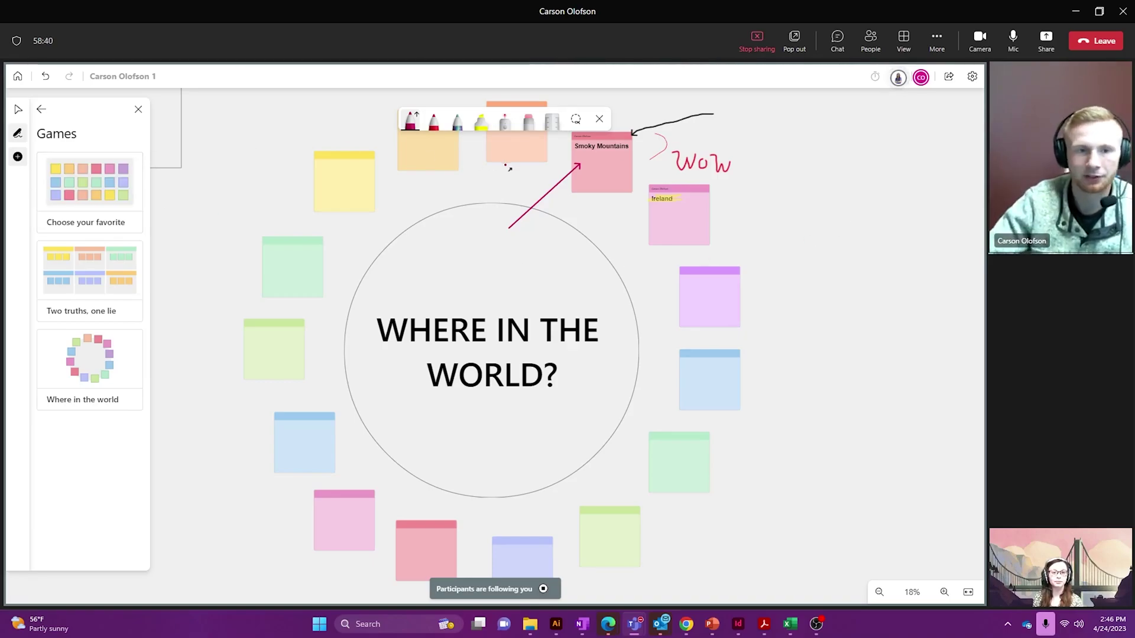
Step: Insert Untitled design (15) from the device, placed right of the sticky notes and enlarged
left_click(41, 111)
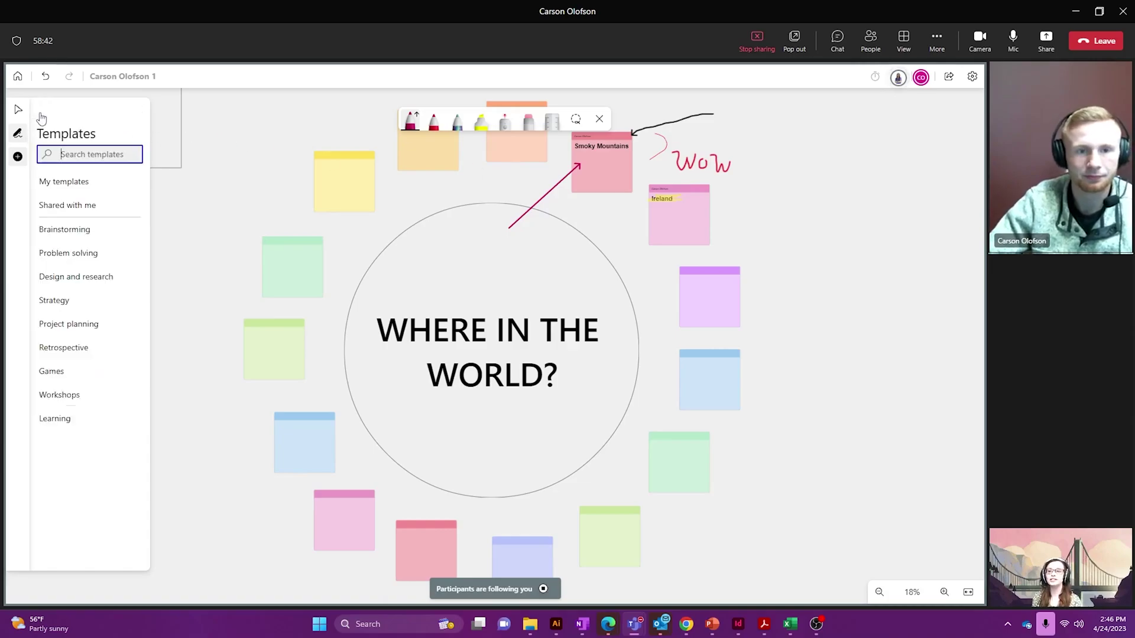
left_click(17, 157)
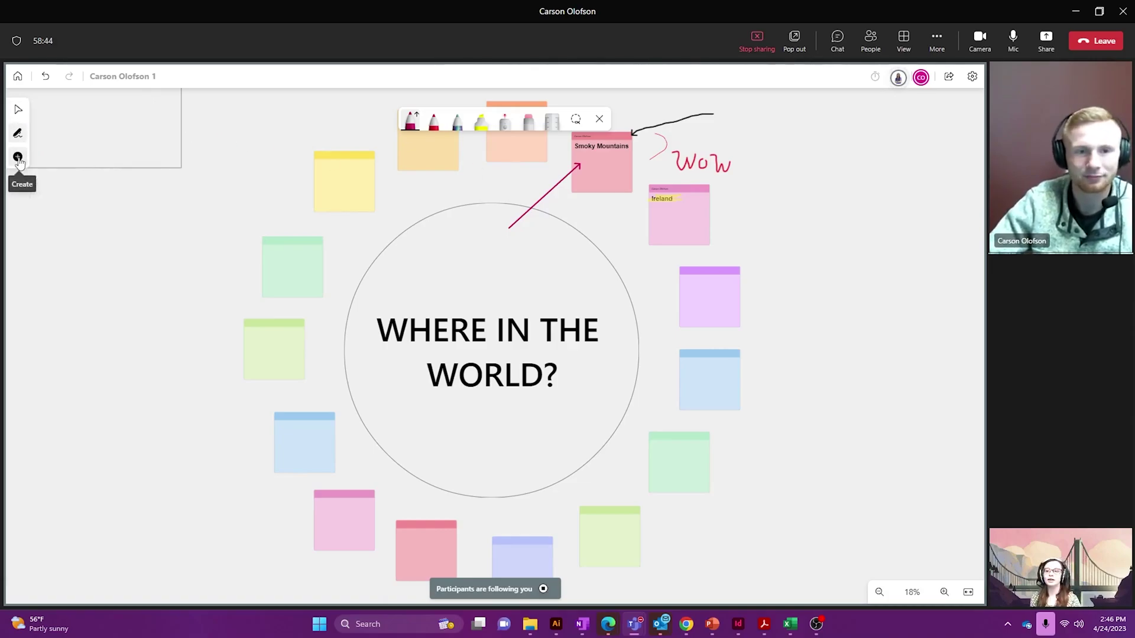
left_click(18, 157)
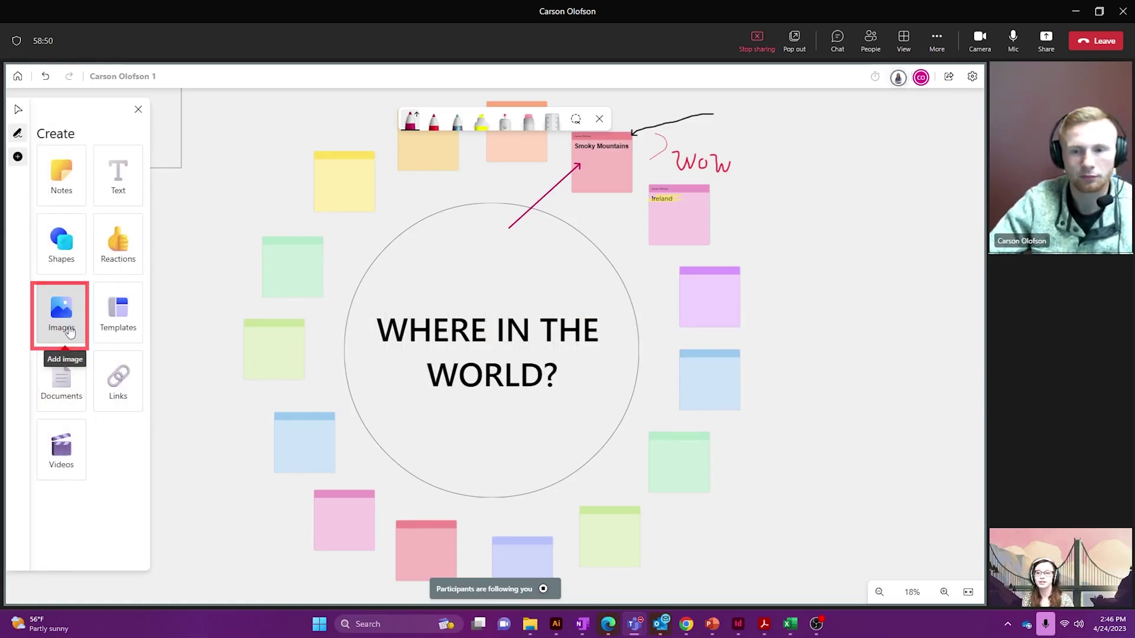
left_click(70, 332)
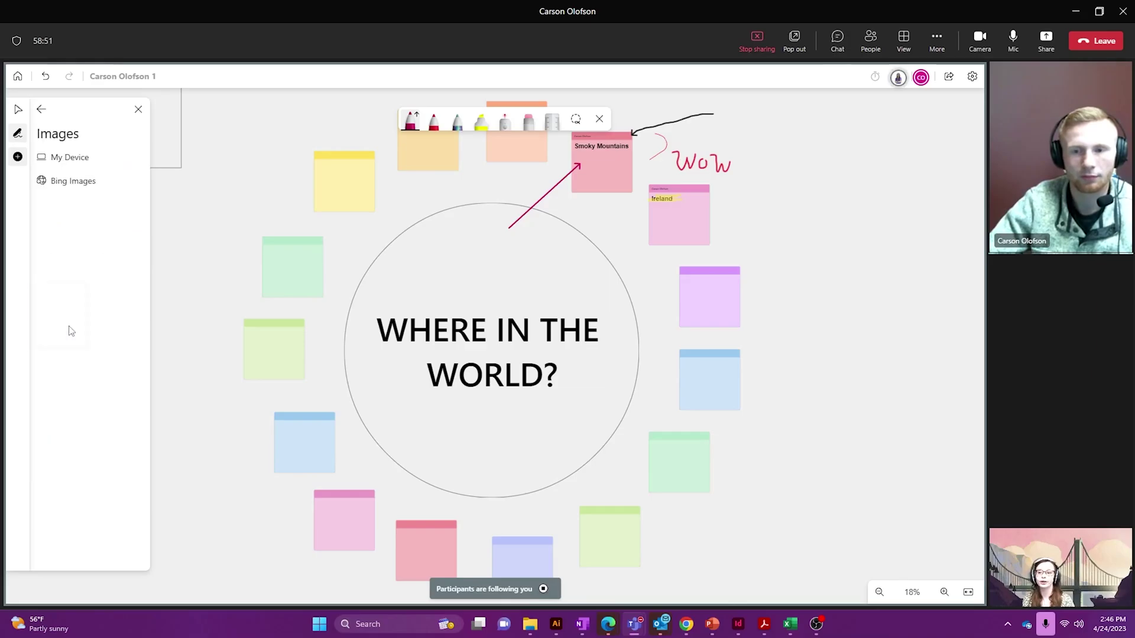
left_click(66, 157)
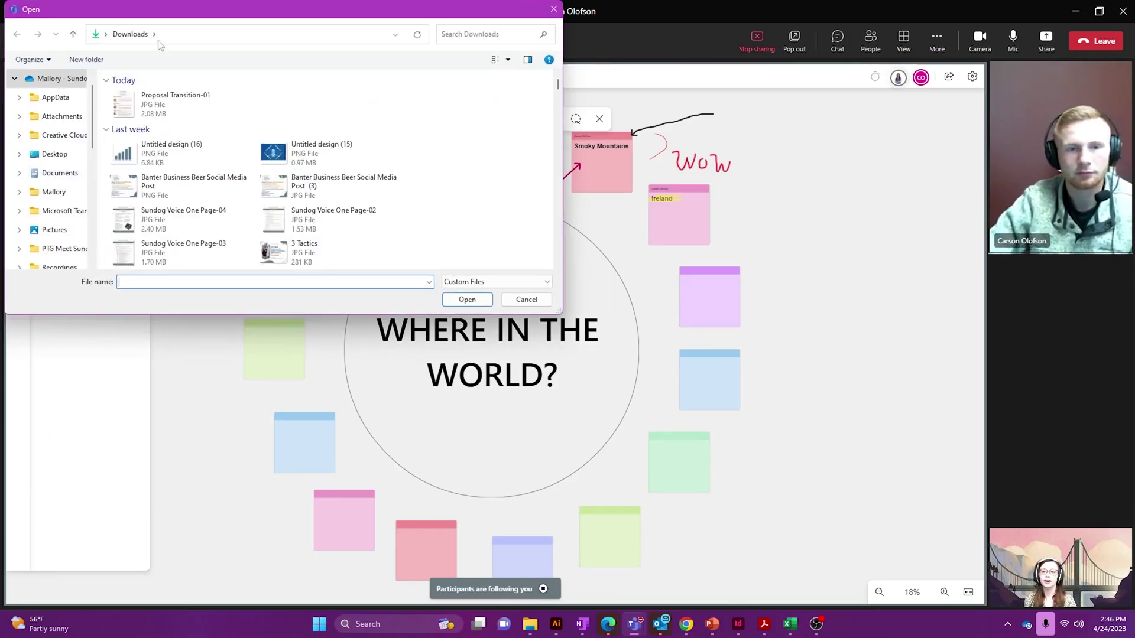
left_click(287, 157)
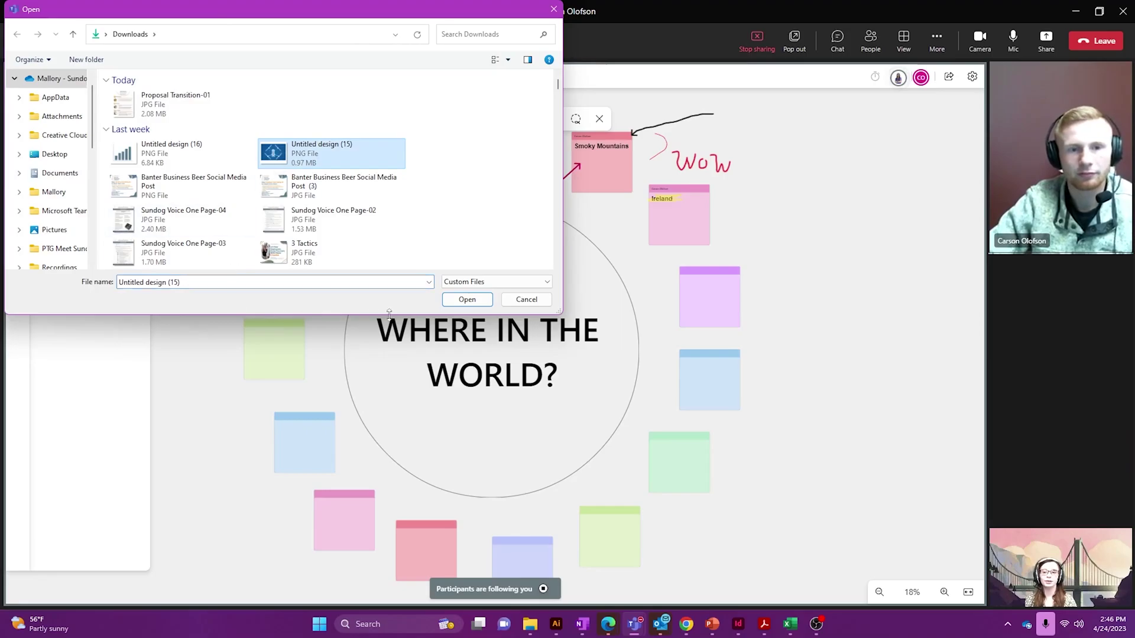
left_click(484, 302)
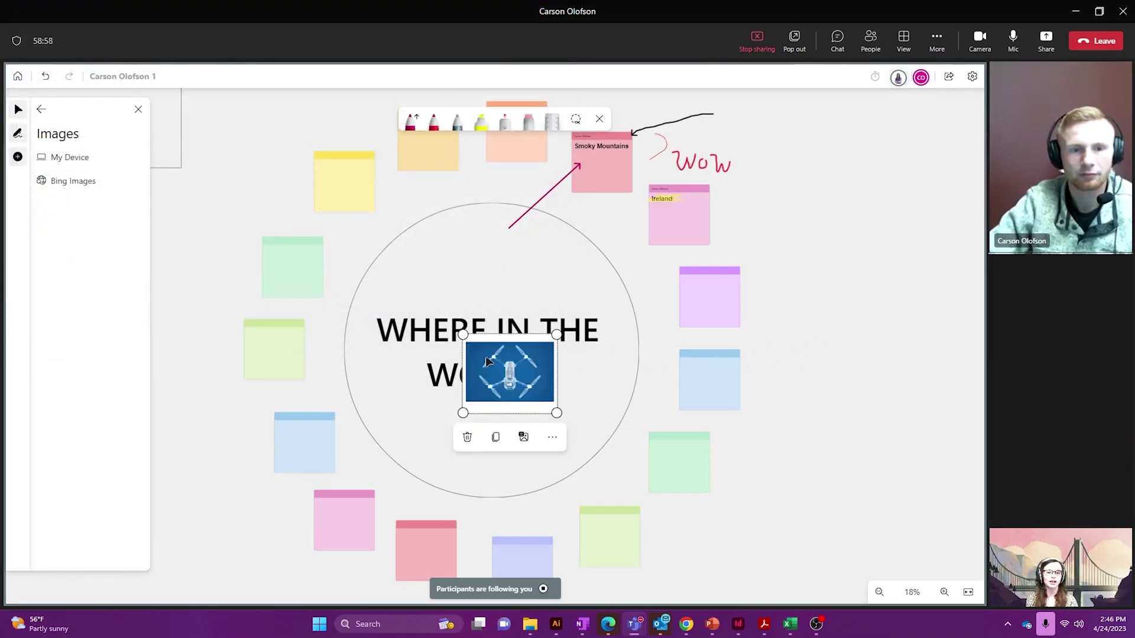
left_click_drag(499, 367, 970, 393)
left_click_drag(802, 254, 764, 223)
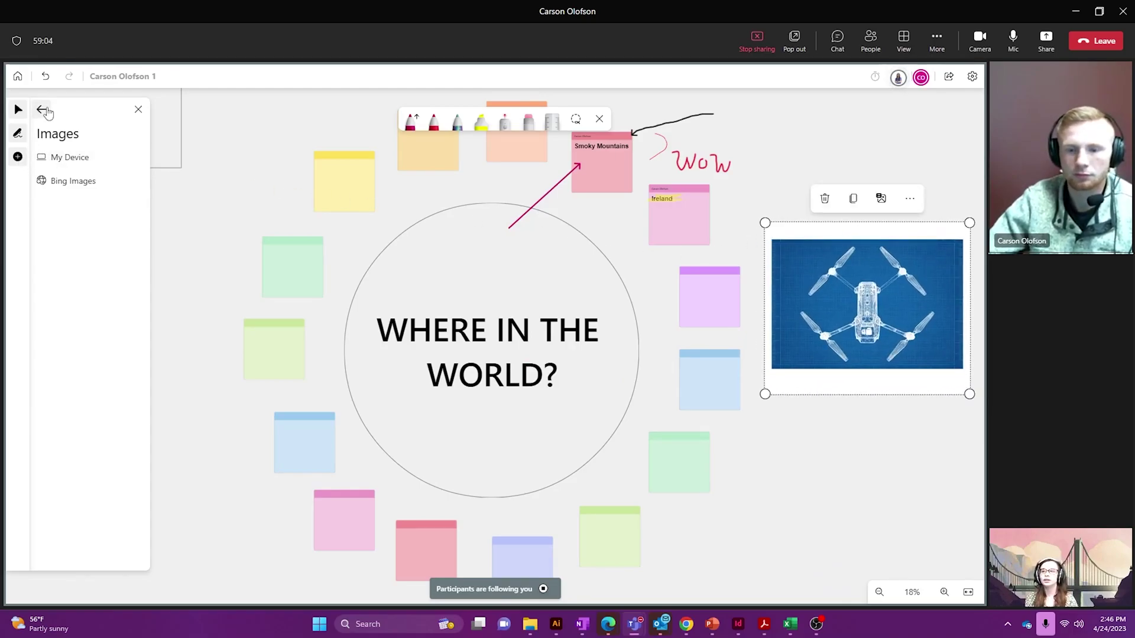
Step: Open and close the Bing Images picker, returning to the Create list
left_click(56, 184)
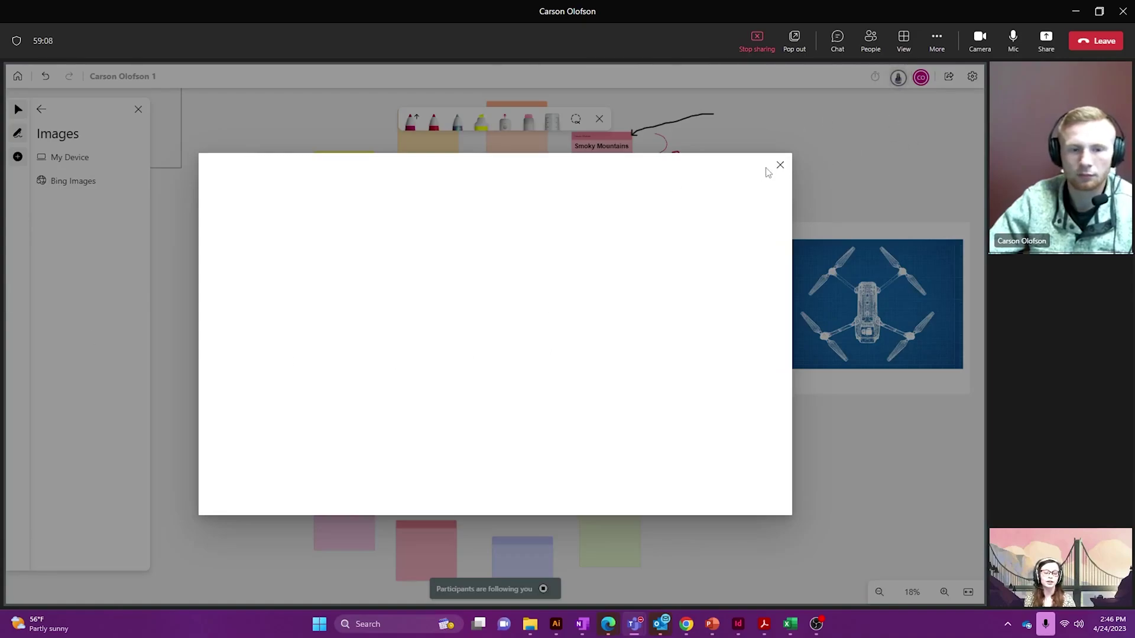
left_click(780, 166)
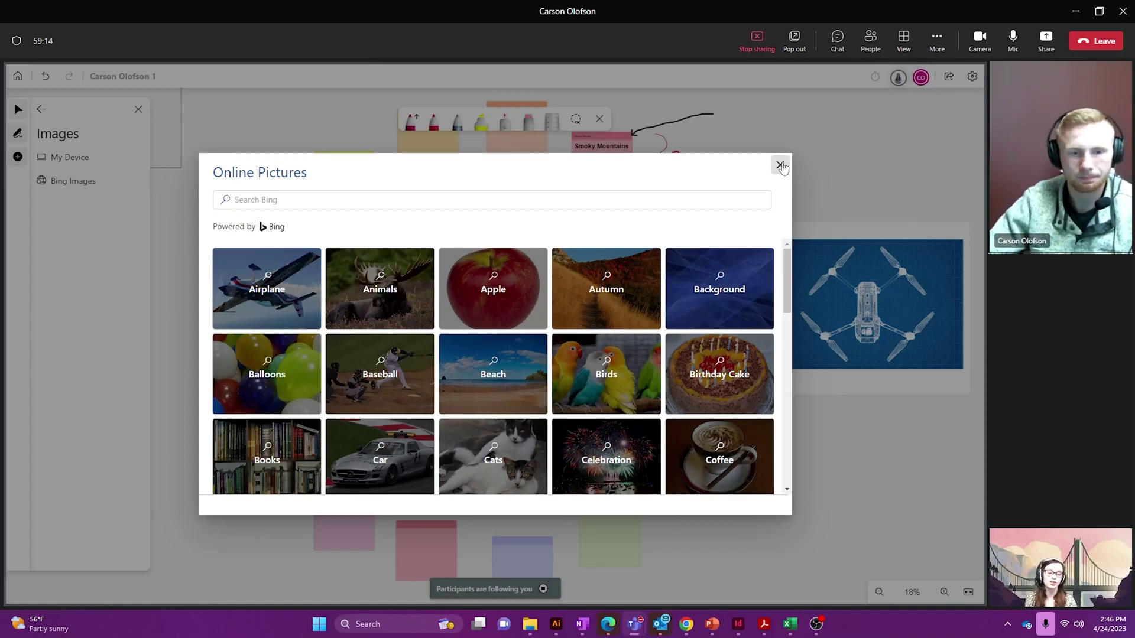
left_click(779, 166)
left_click(41, 109)
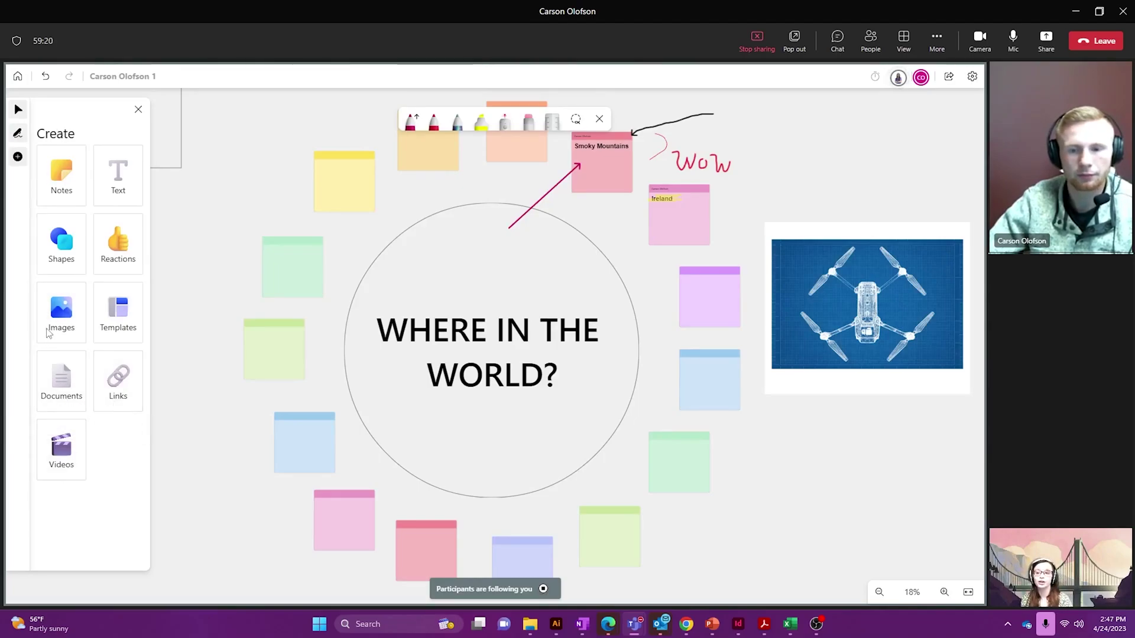
Step: Draw a circle over the drone's upper-left propeller
left_click(61, 249)
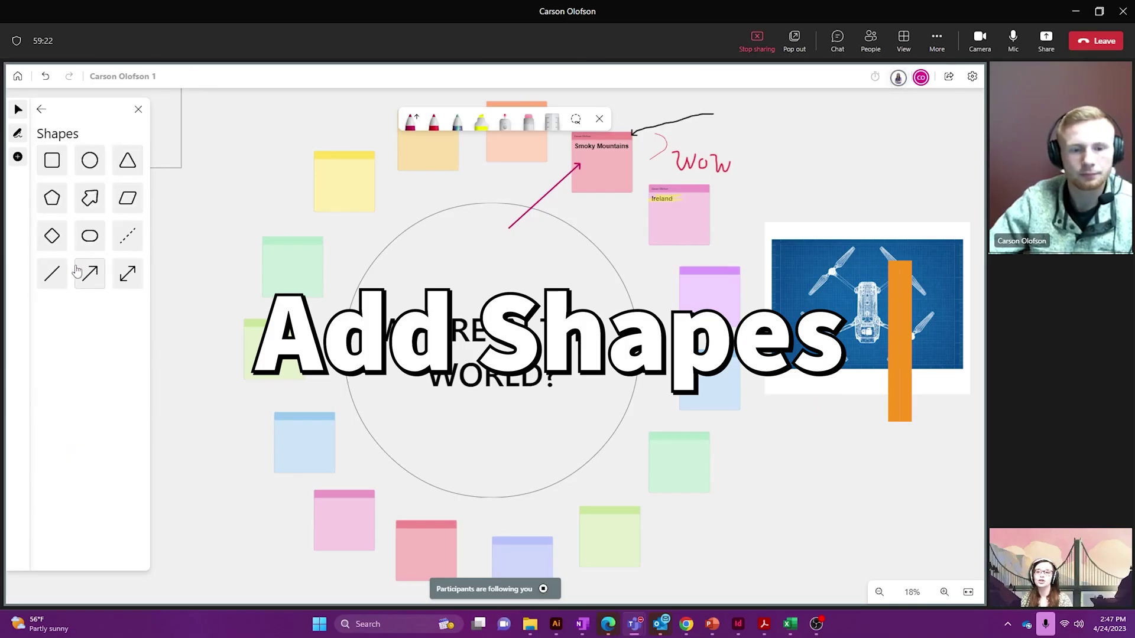
left_click(90, 161)
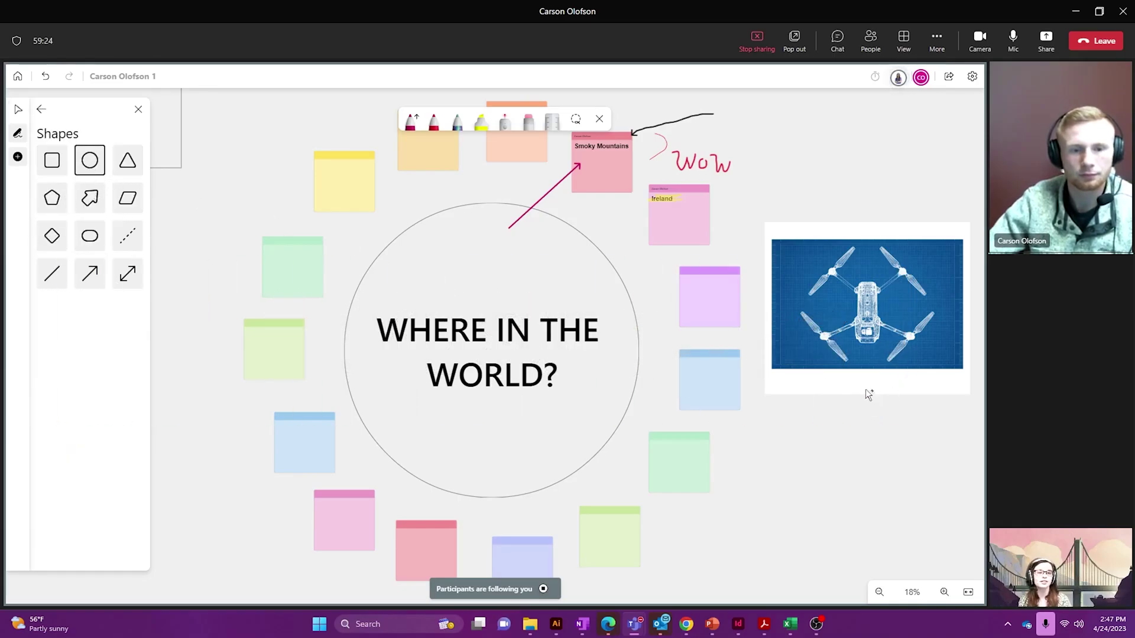
left_click_drag(816, 248, 853, 287)
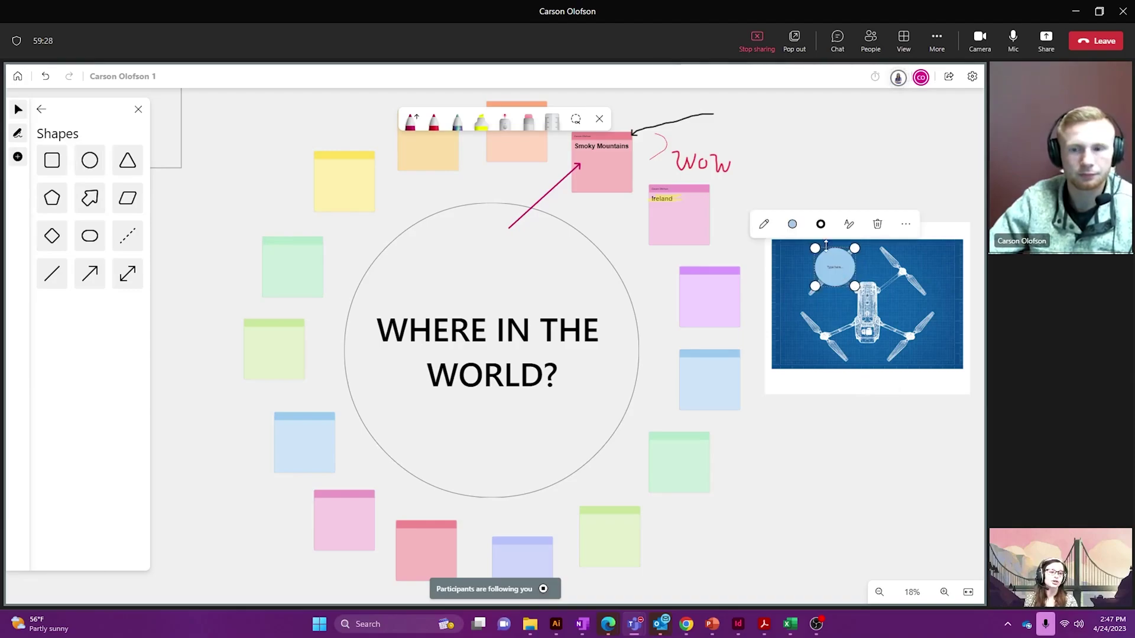
Step: Give the circle no fill and a red-orange outline
left_click(793, 225)
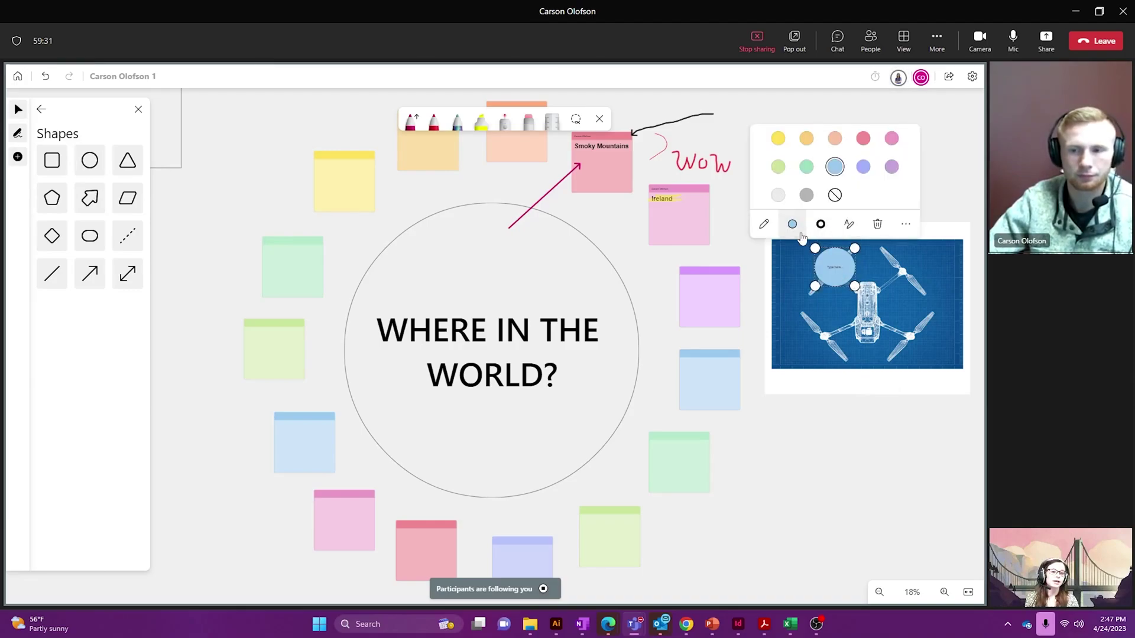
left_click(835, 195)
left_click(821, 224)
left_click(834, 140)
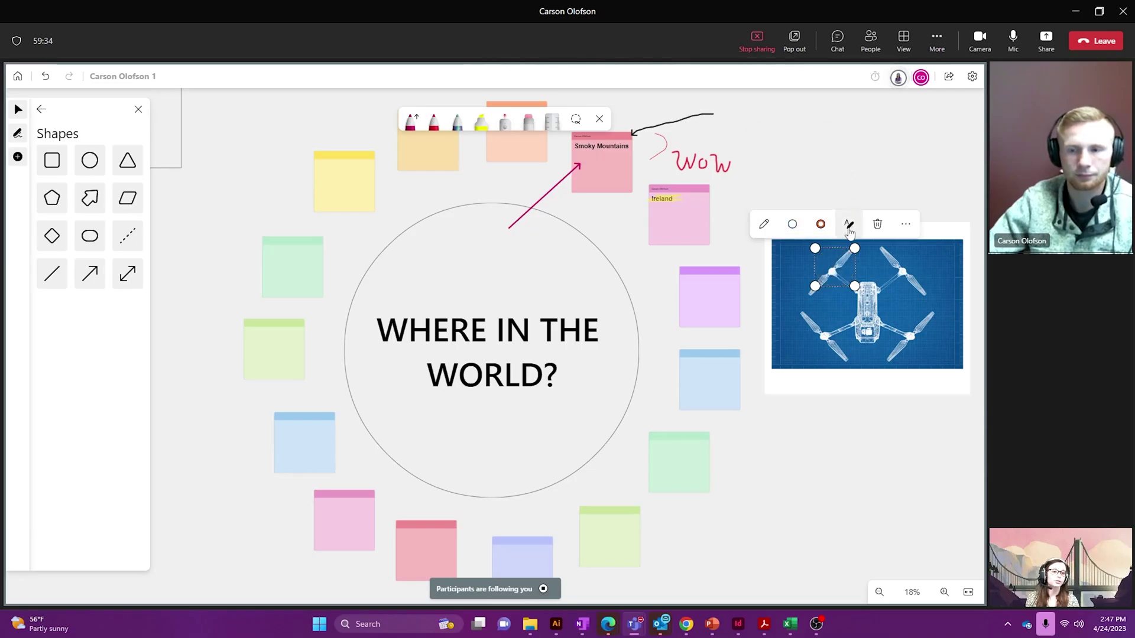
left_click(849, 227)
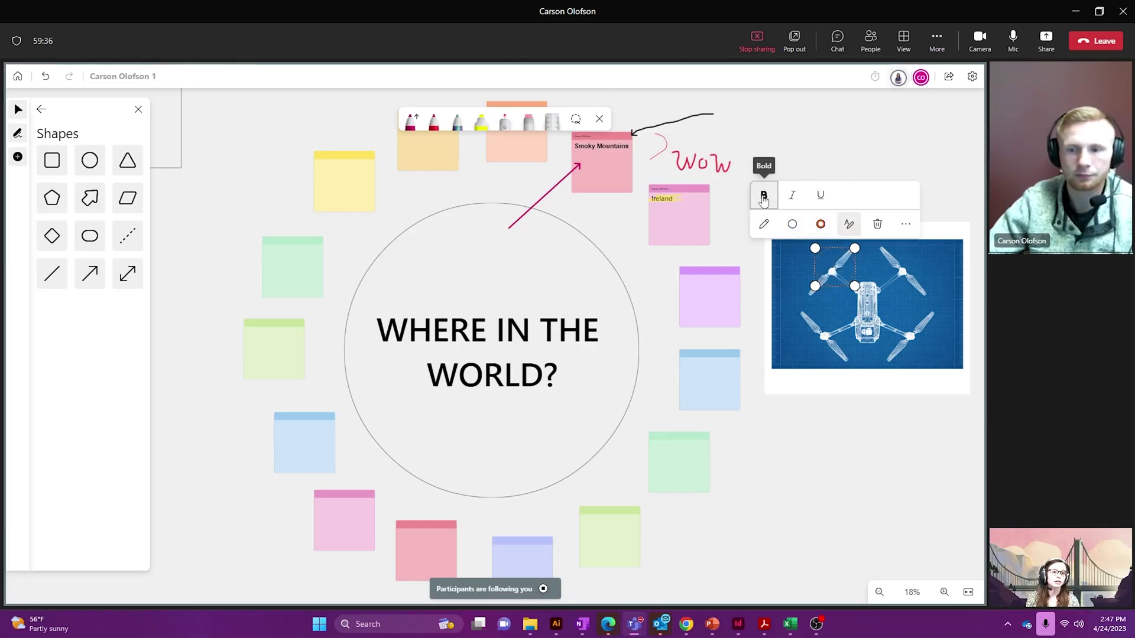
left_click(763, 224)
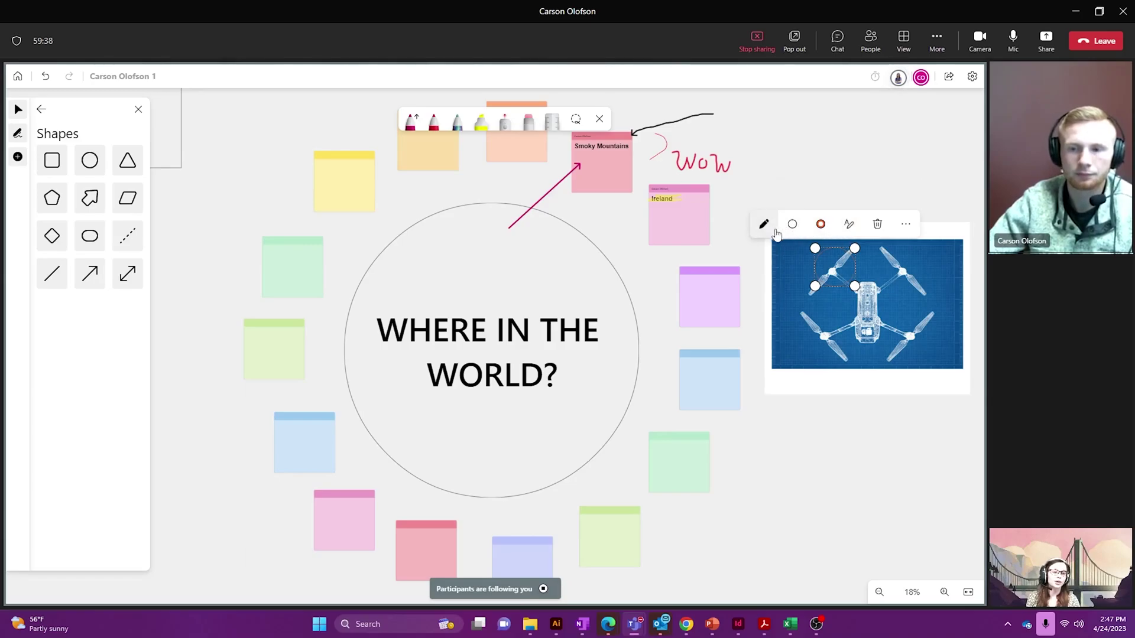
left_click(880, 230)
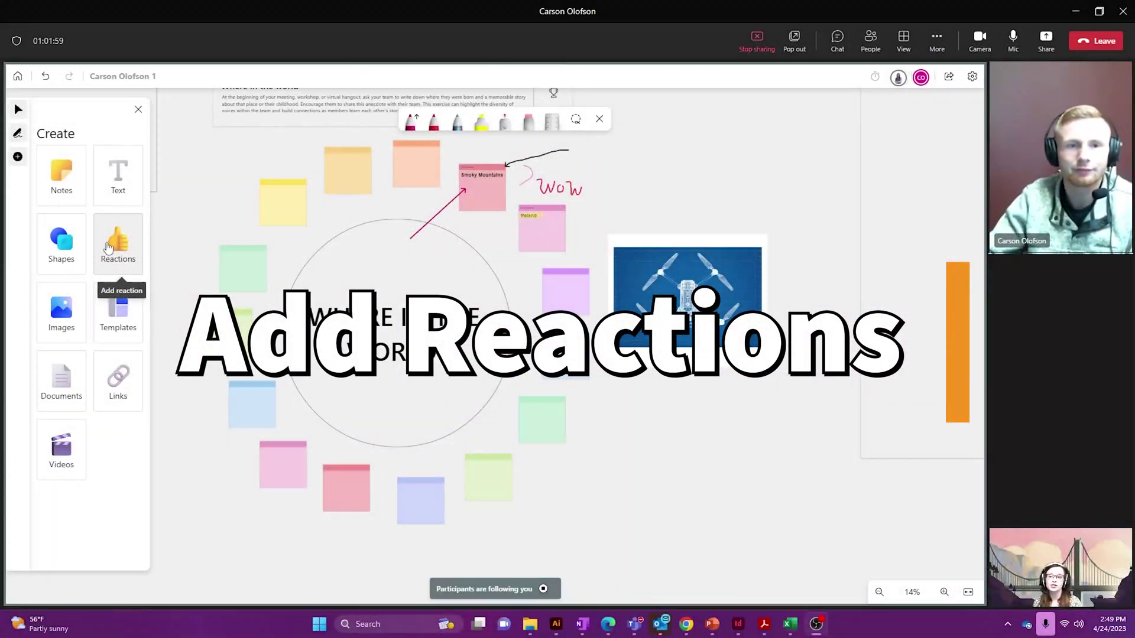
Step: Stamp a smiley reaction just below the drone image
left_click(124, 258)
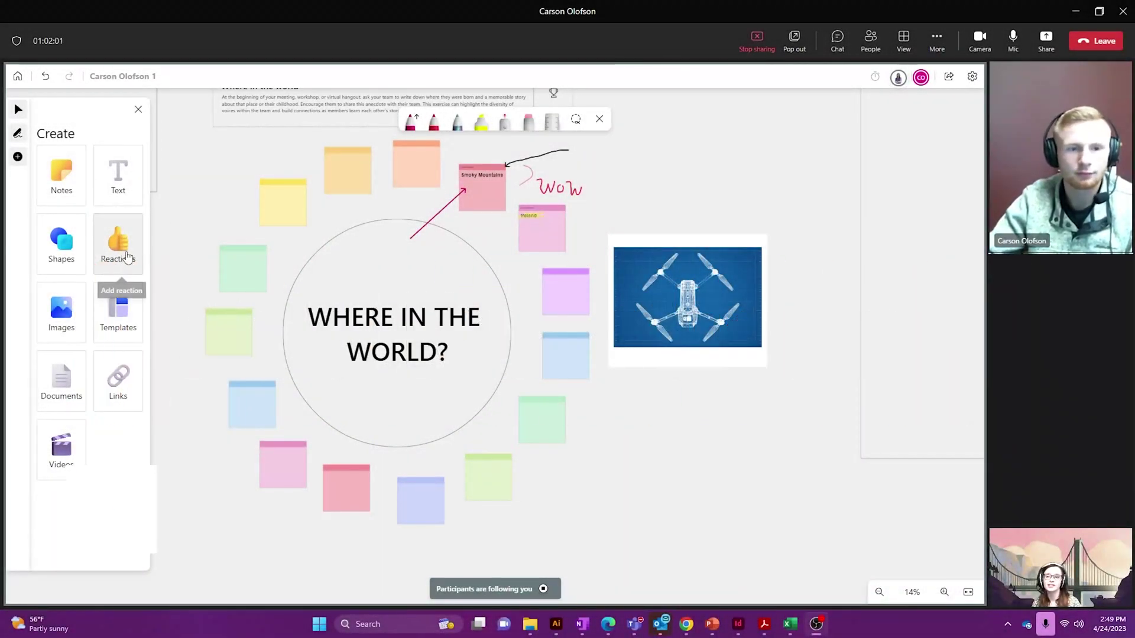
left_click(126, 255)
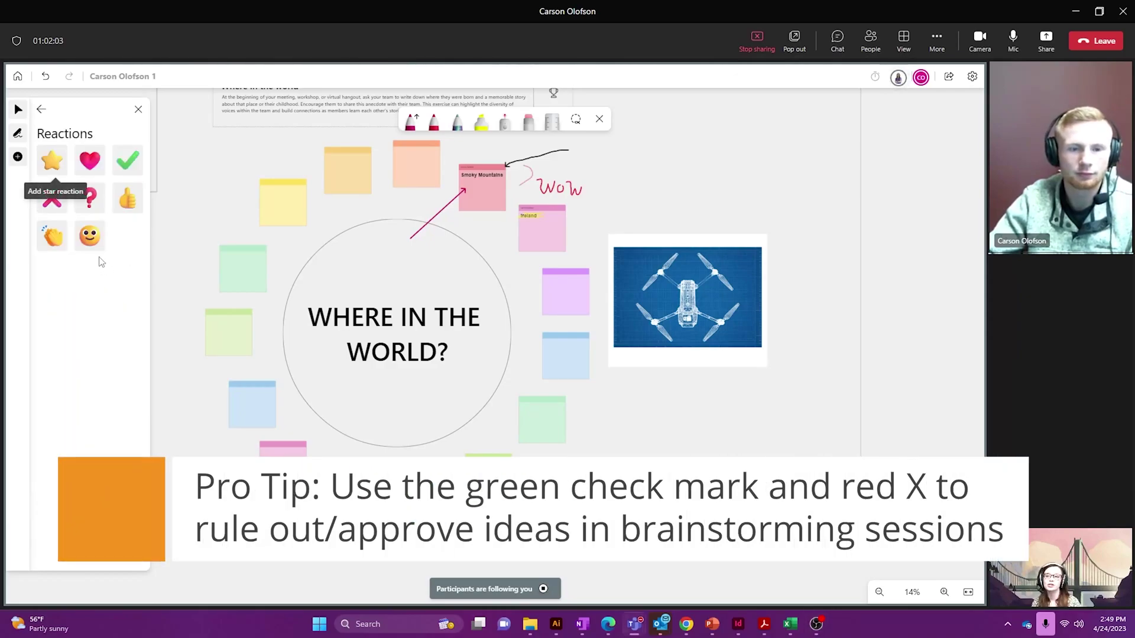
left_click(89, 235)
left_click(627, 409)
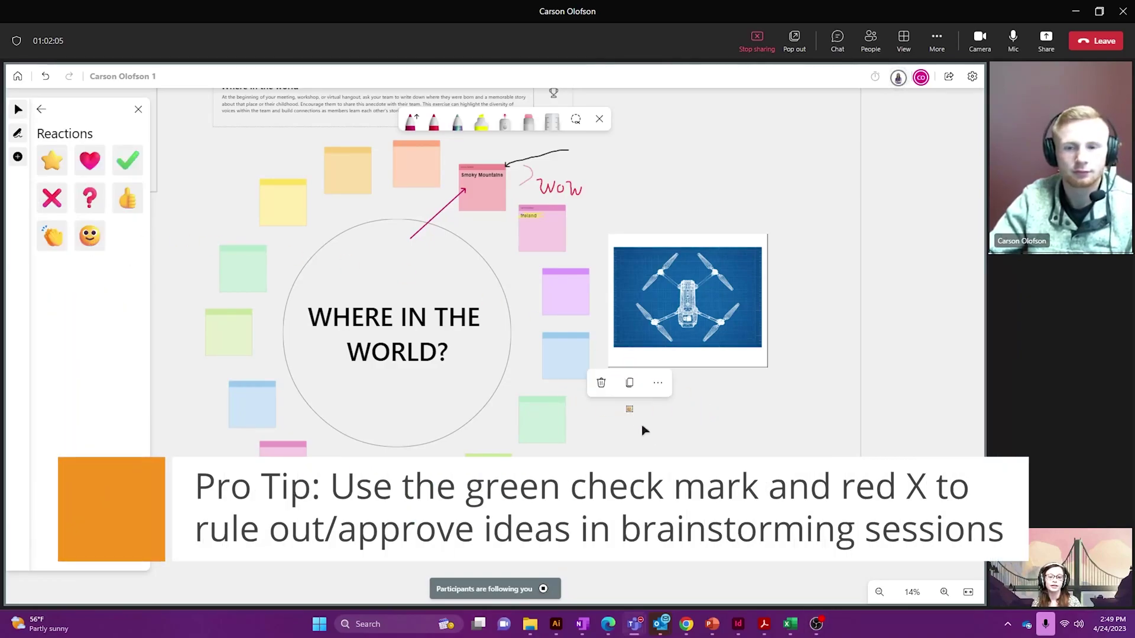
scroll(640, 430, "up", 5)
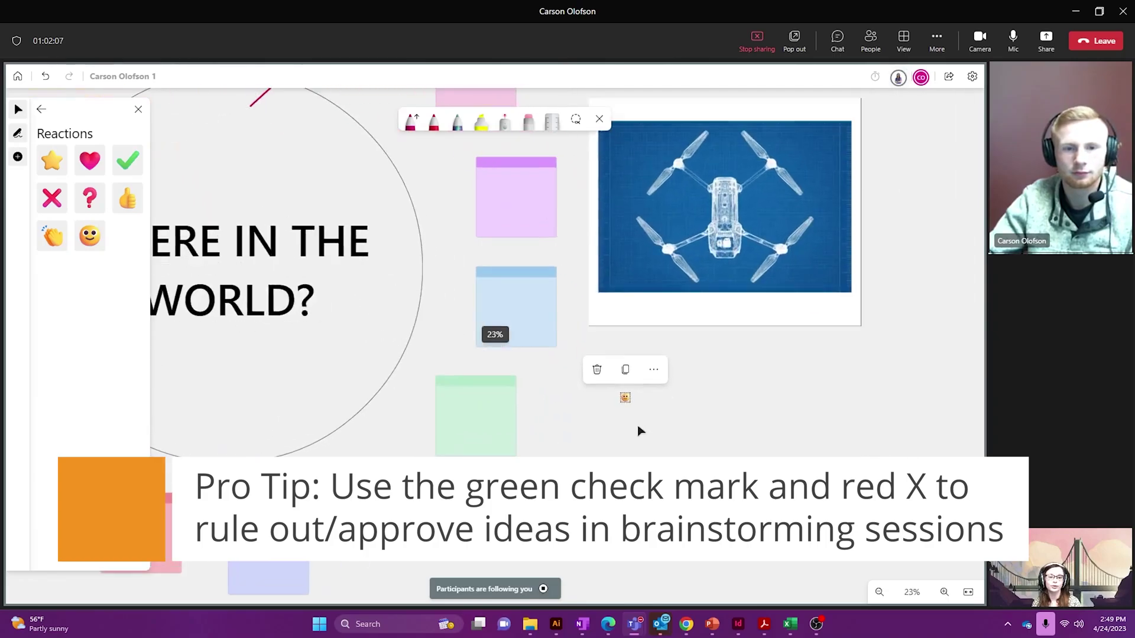
left_click_drag(660, 421, 620, 406)
Step: Add a heart reaction beside the smiley, enlarged and placed above it
left_click(700, 381)
left_click(700, 381)
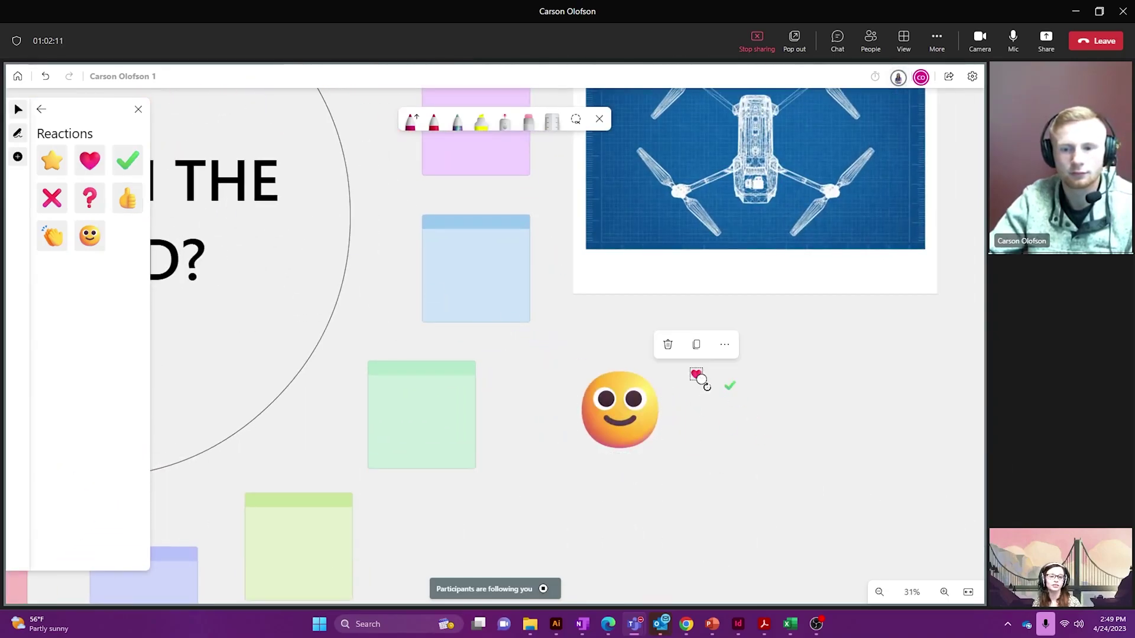
left_click_drag(724, 406, 721, 330)
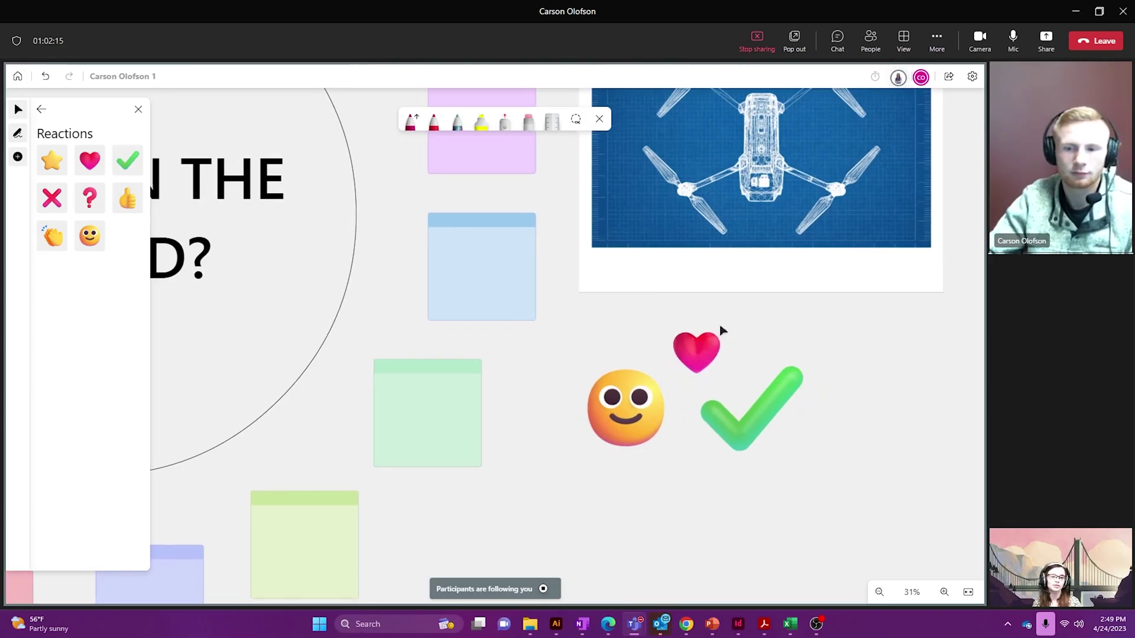
Step: Insert the Sundog IT YouTube video from its pasted URL
left_click(41, 112)
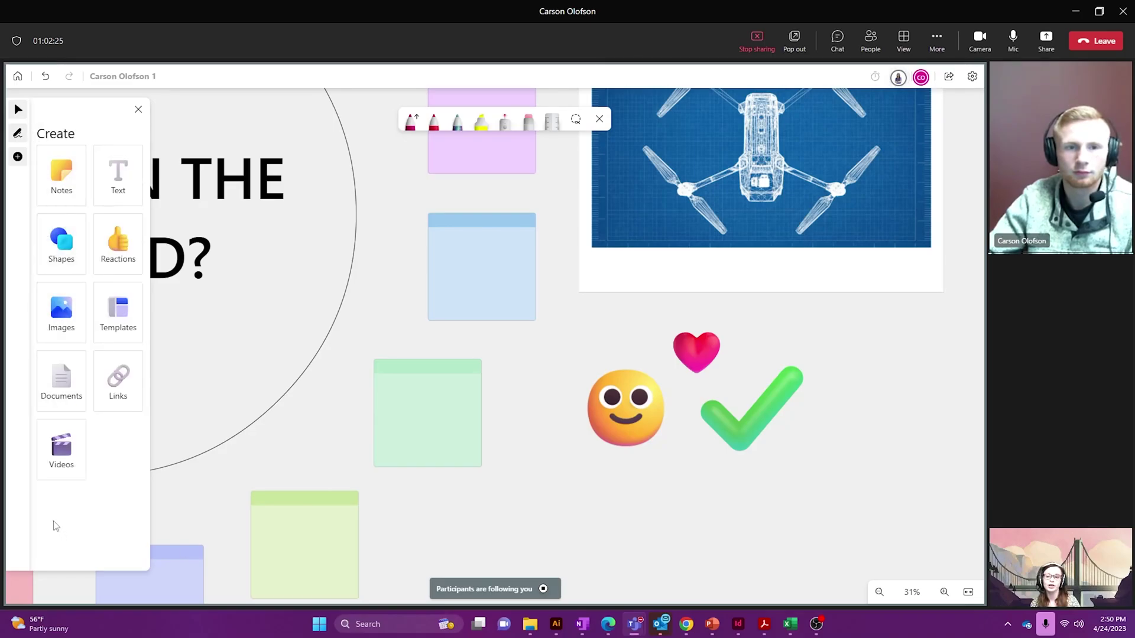
left_click(61, 448)
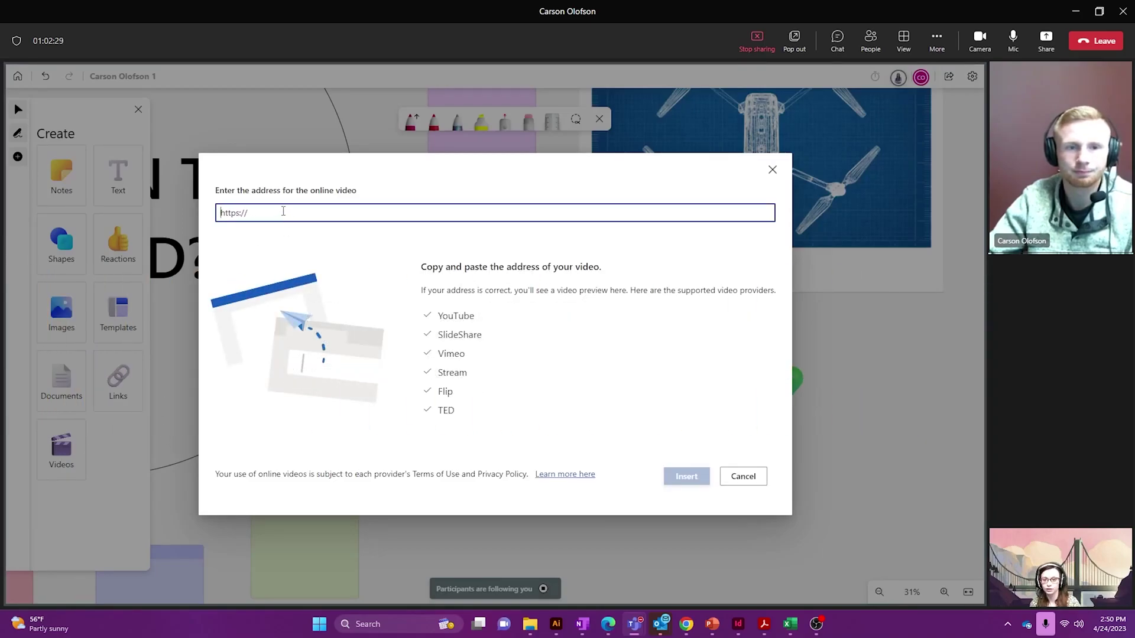
type("https://youtu.be/bRRBYRMYzrw")
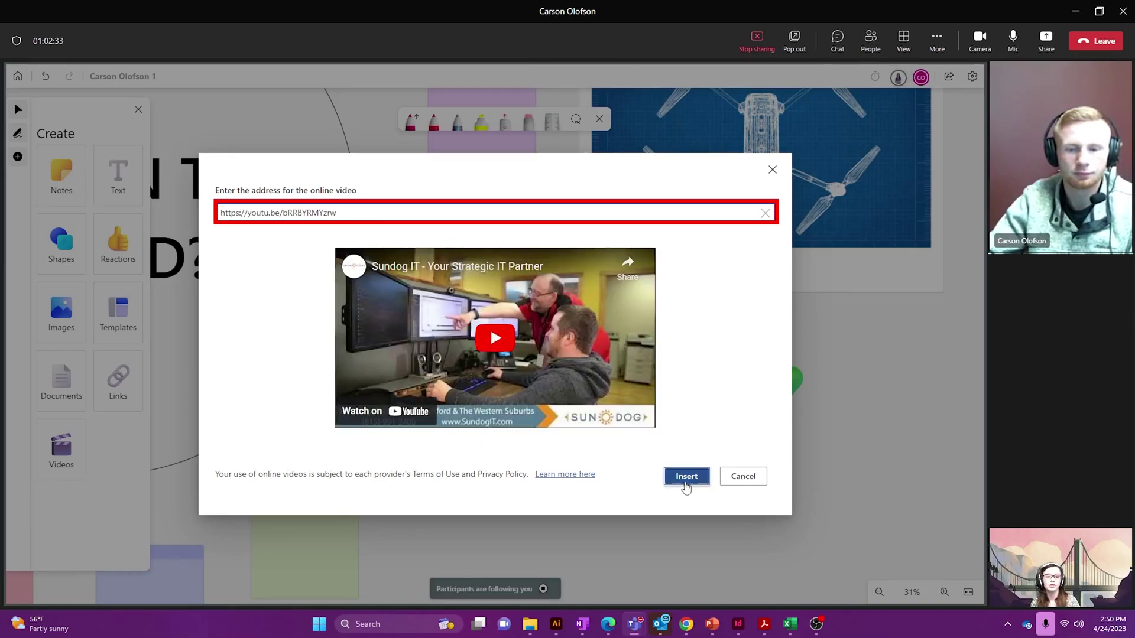
left_click(684, 480)
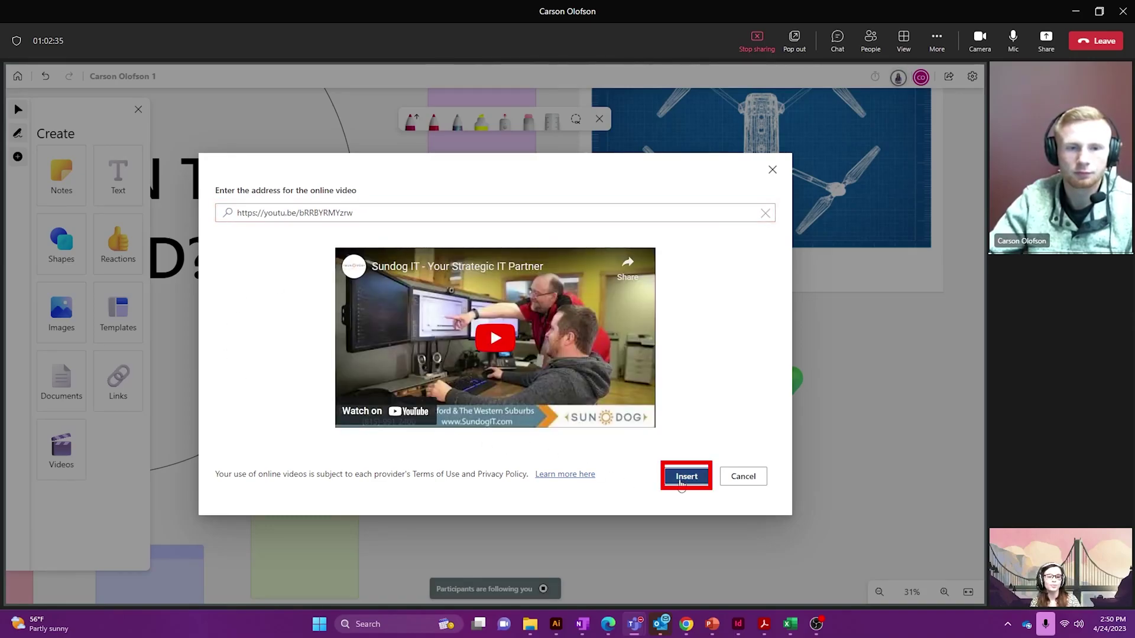
Step: Move the video card down and right, next to the reactions
scroll(663, 475, "down", 8)
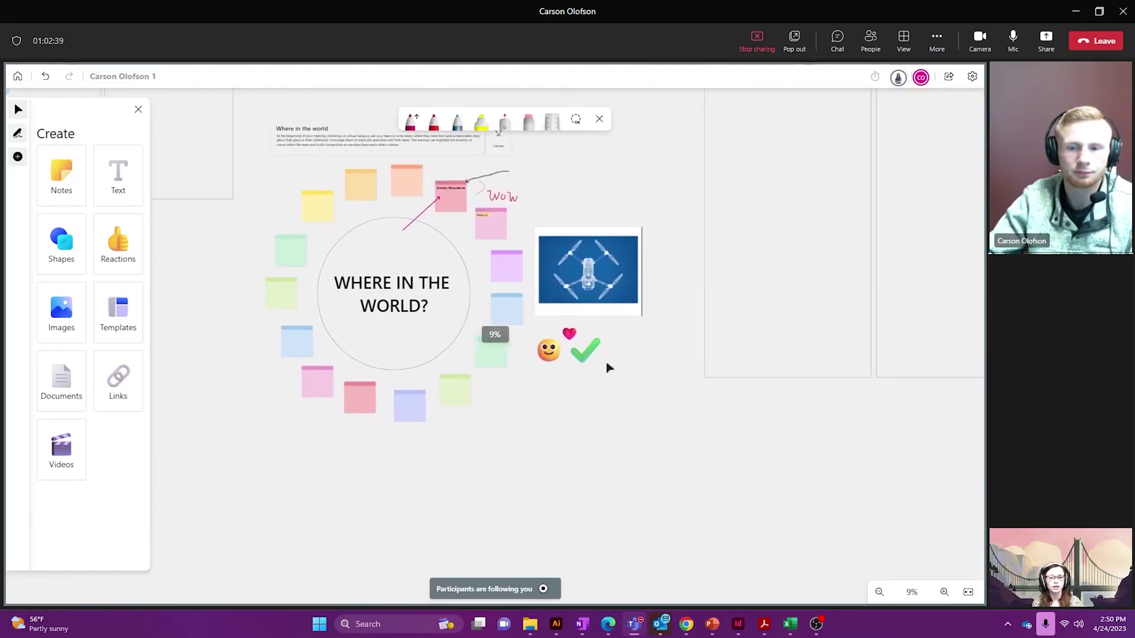
scroll(582, 401, "down", 5)
scroll(582, 412, "down", 4)
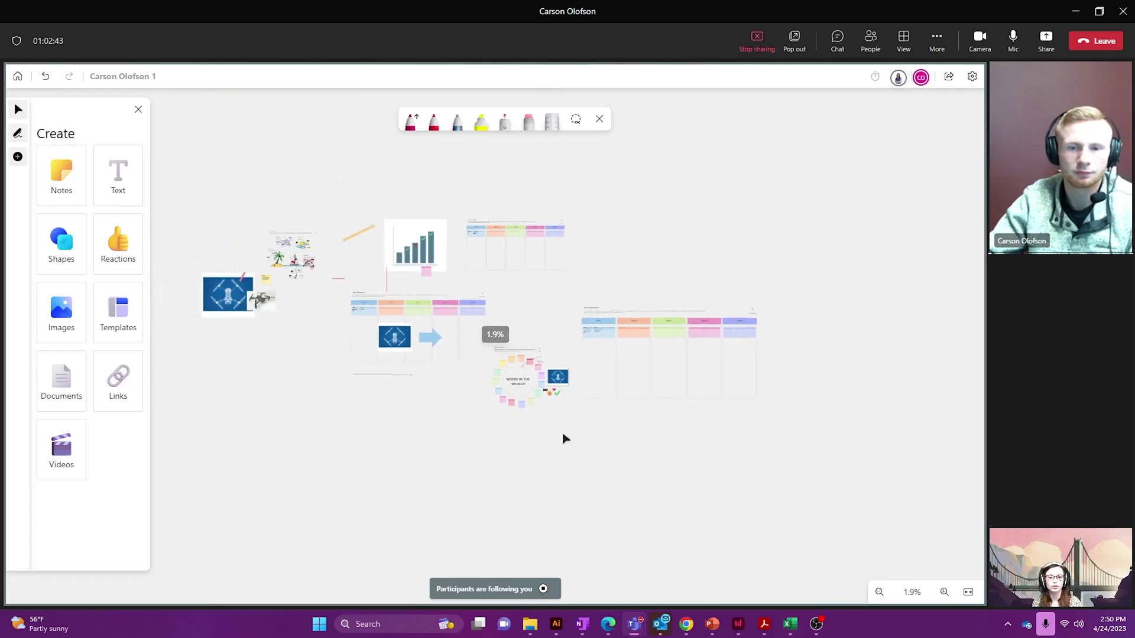
scroll(565, 431, "up", 5)
scroll(523, 337, "up", 5)
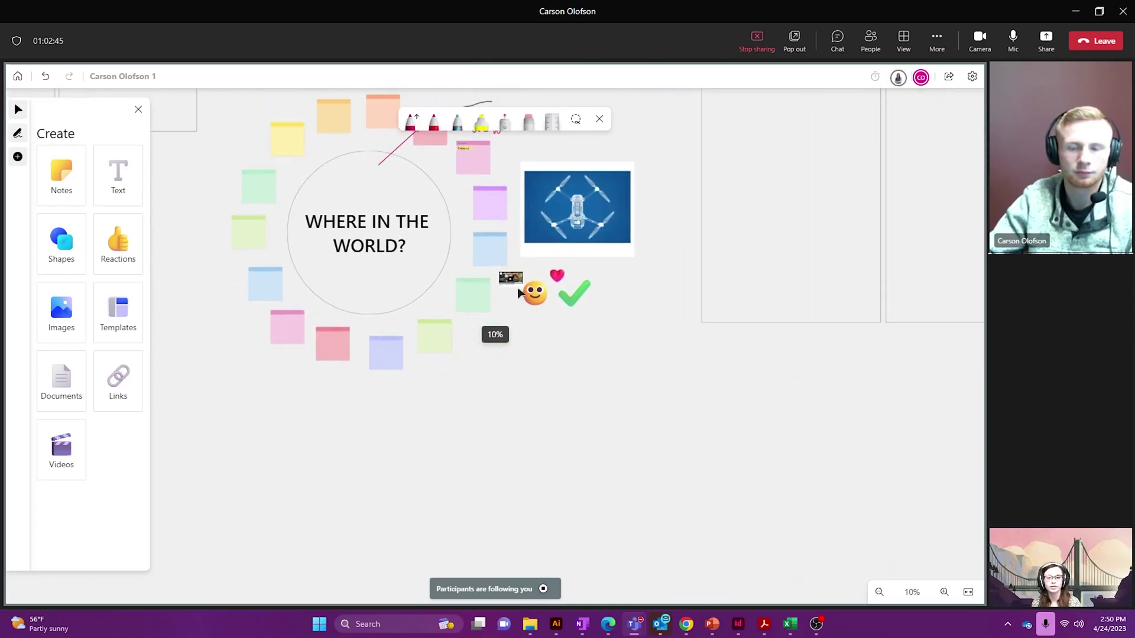
left_click(517, 237)
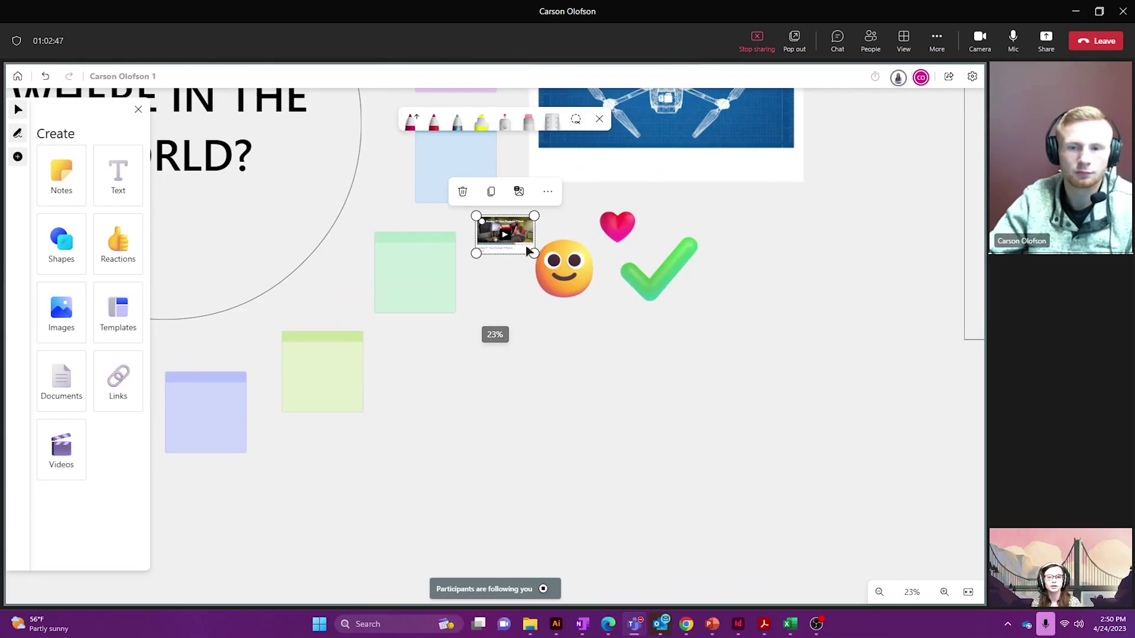
left_click_drag(517, 238, 697, 482)
left_click(700, 477)
left_click(700, 477)
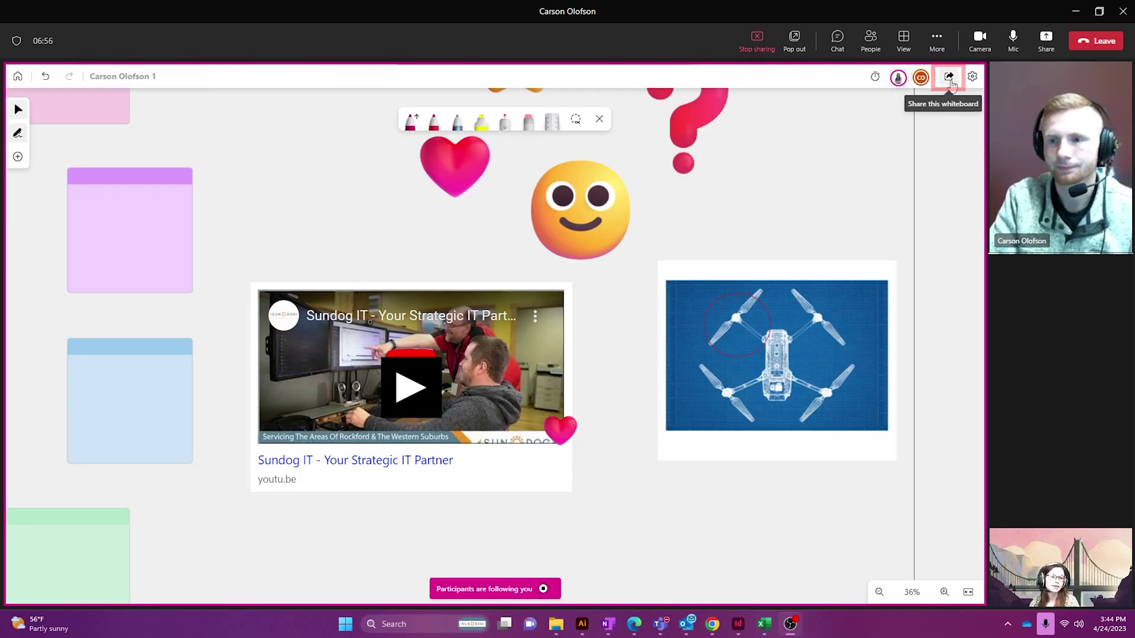
Step: Send the board link to a colleague with Can edit permission
left_click(948, 78)
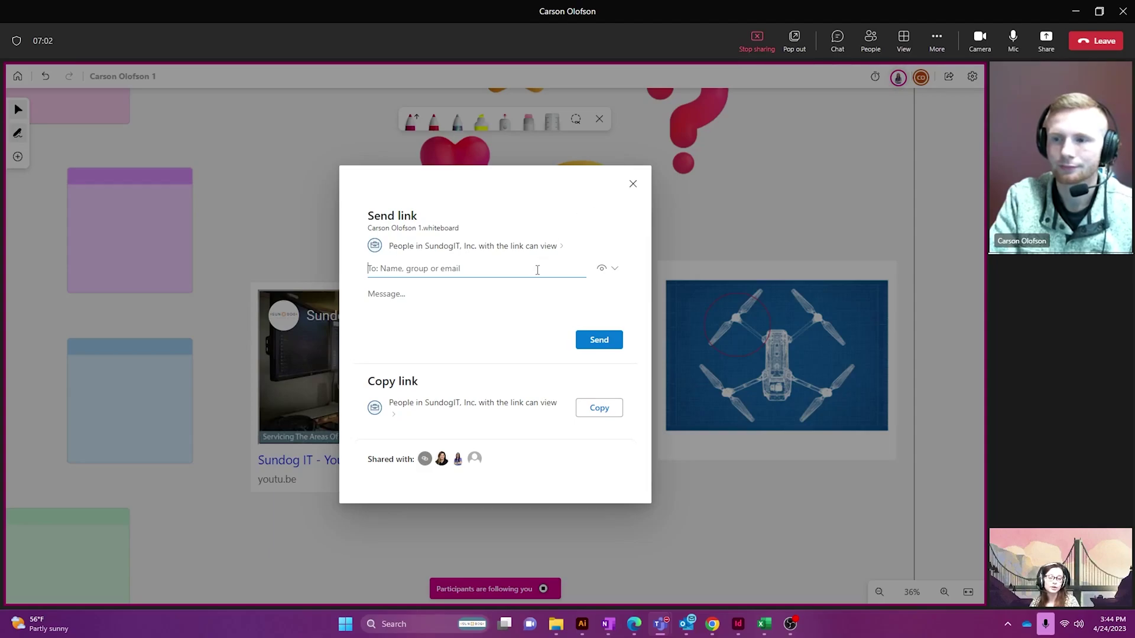
type("car")
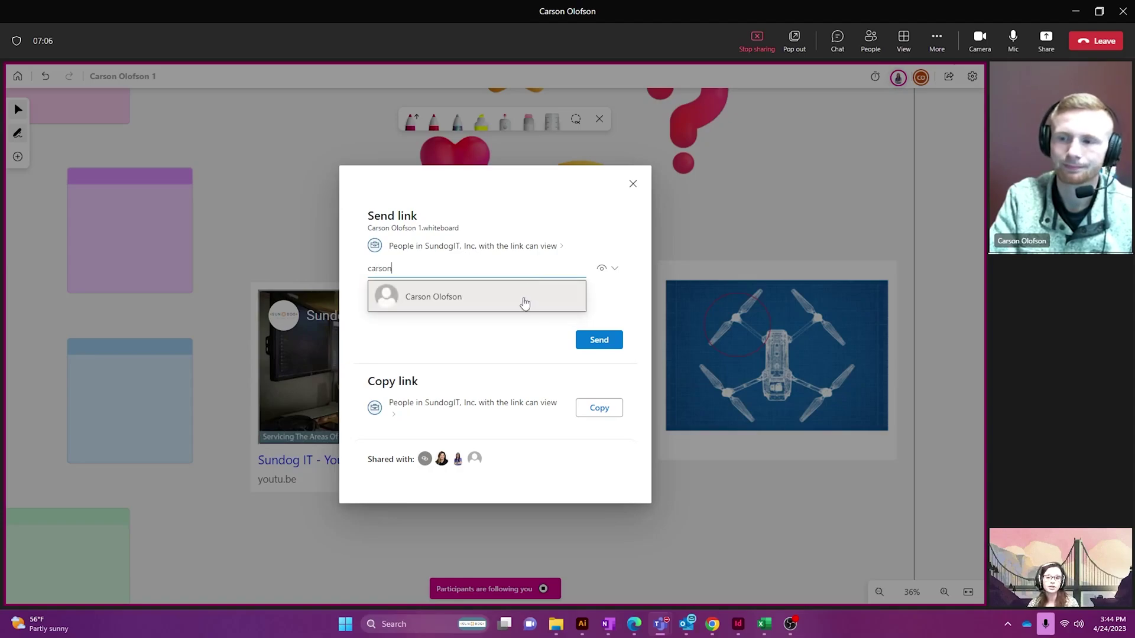
type("son")
left_click(523, 305)
left_click(608, 279)
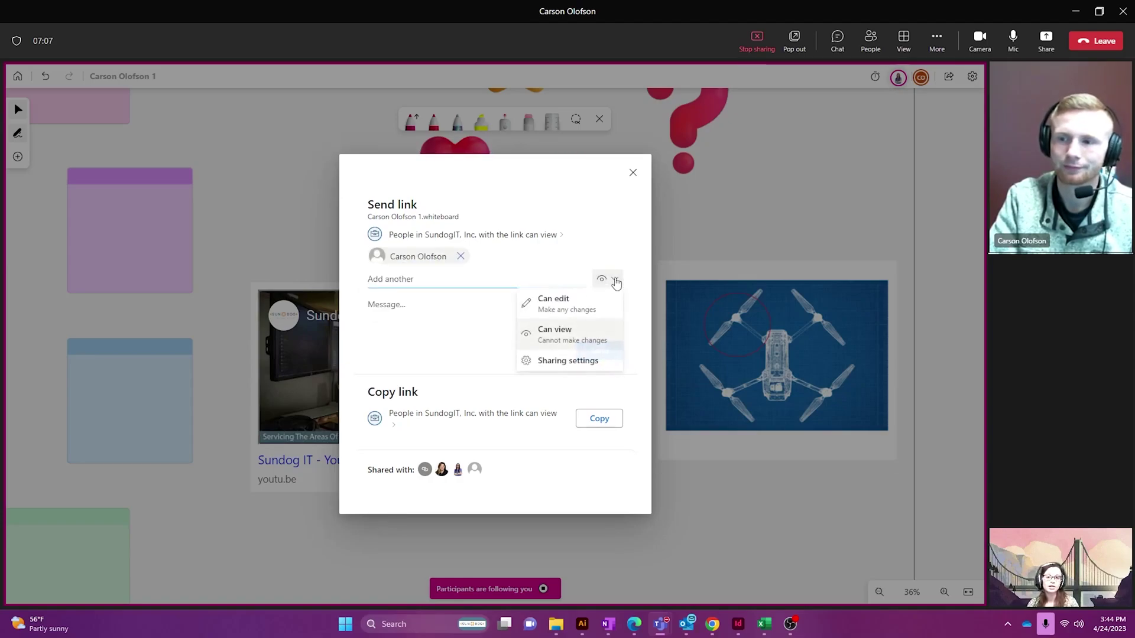
left_click(587, 302)
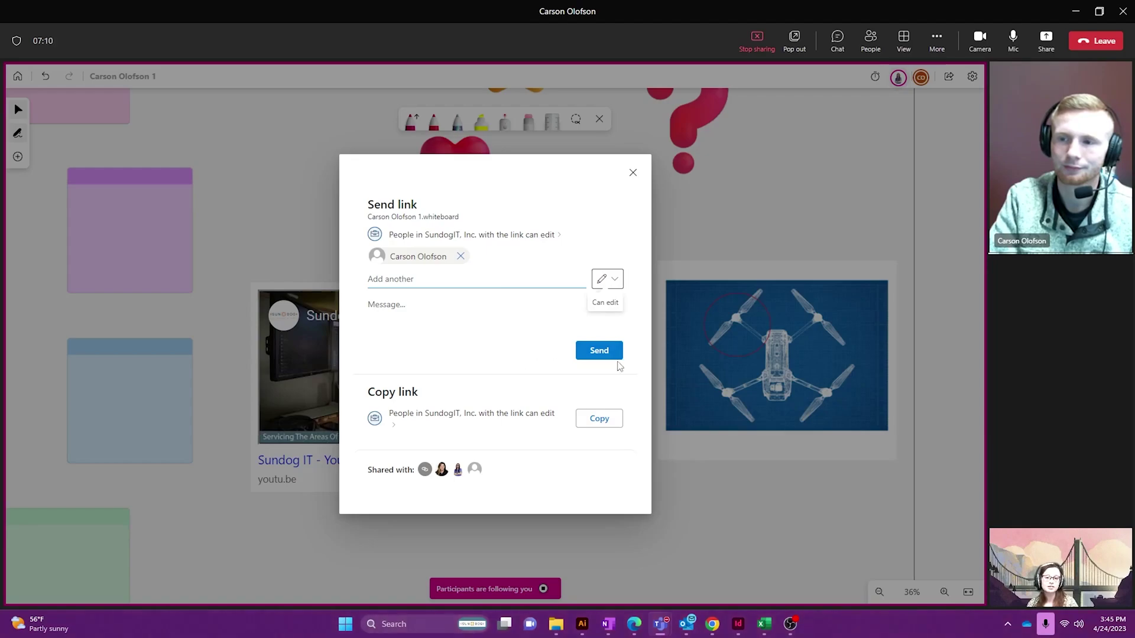
left_click(600, 353)
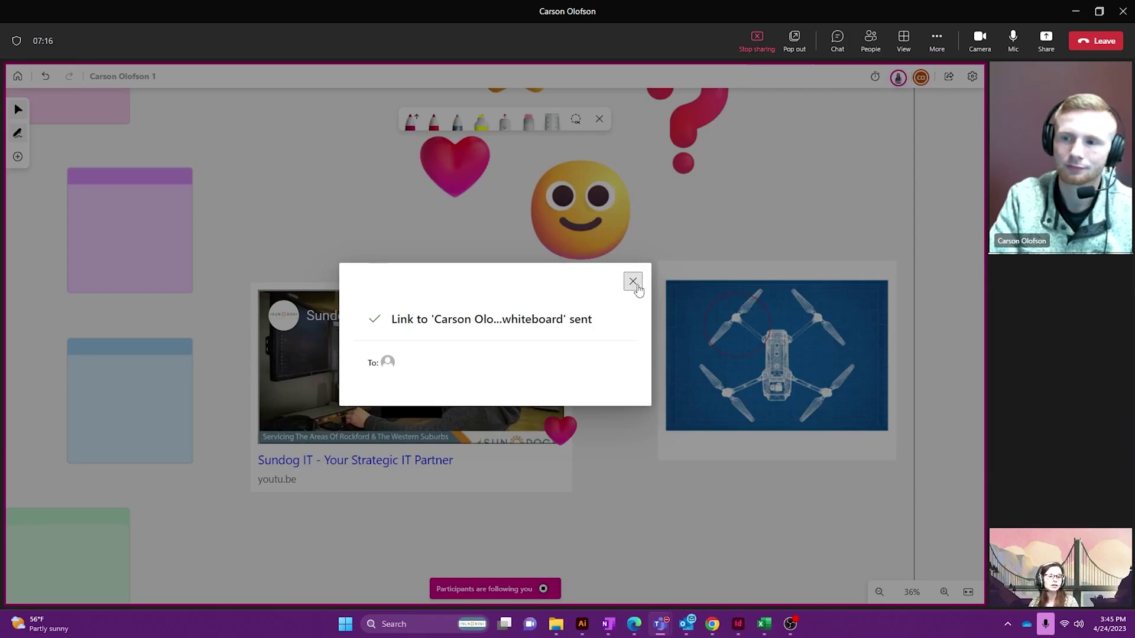
left_click(636, 285)
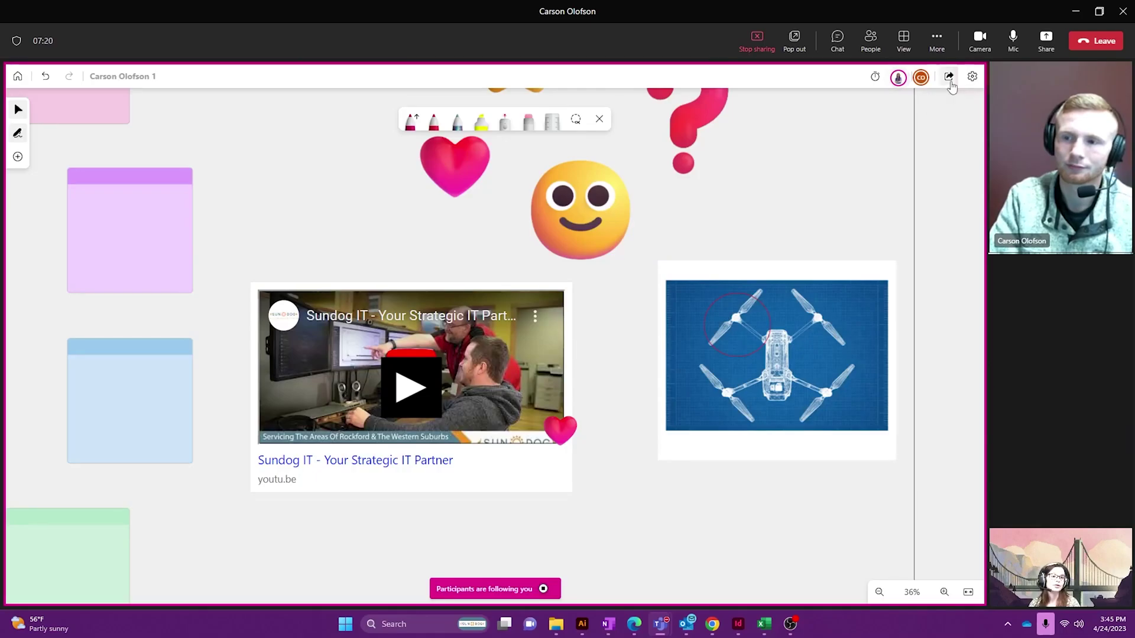
Step: Export the board as an image at Standard resolution
left_click(969, 83)
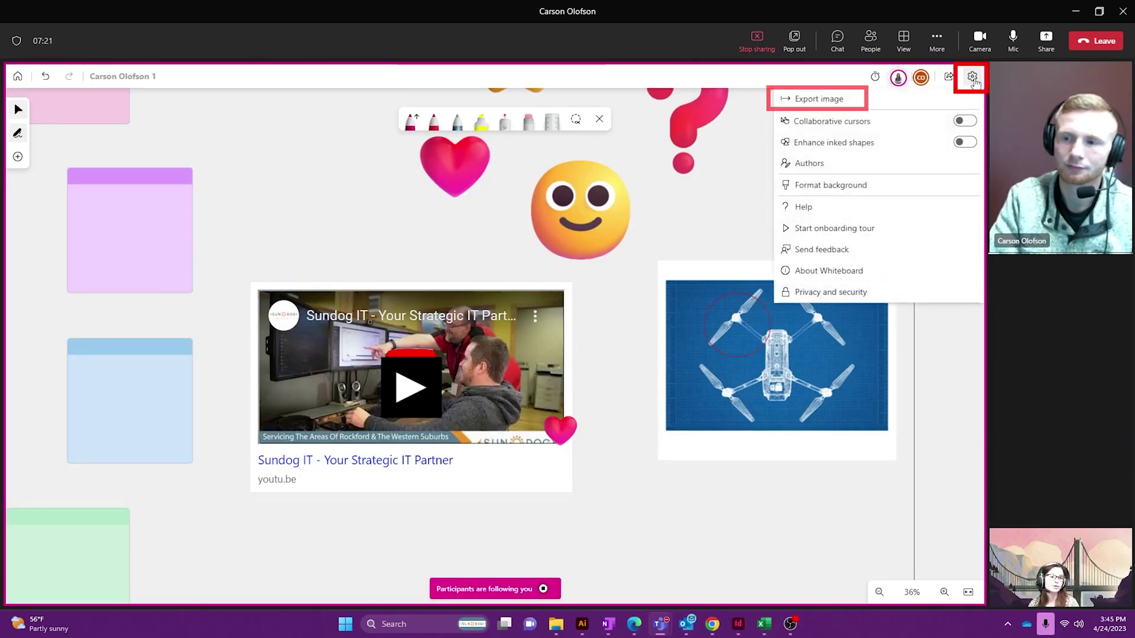
left_click(787, 100)
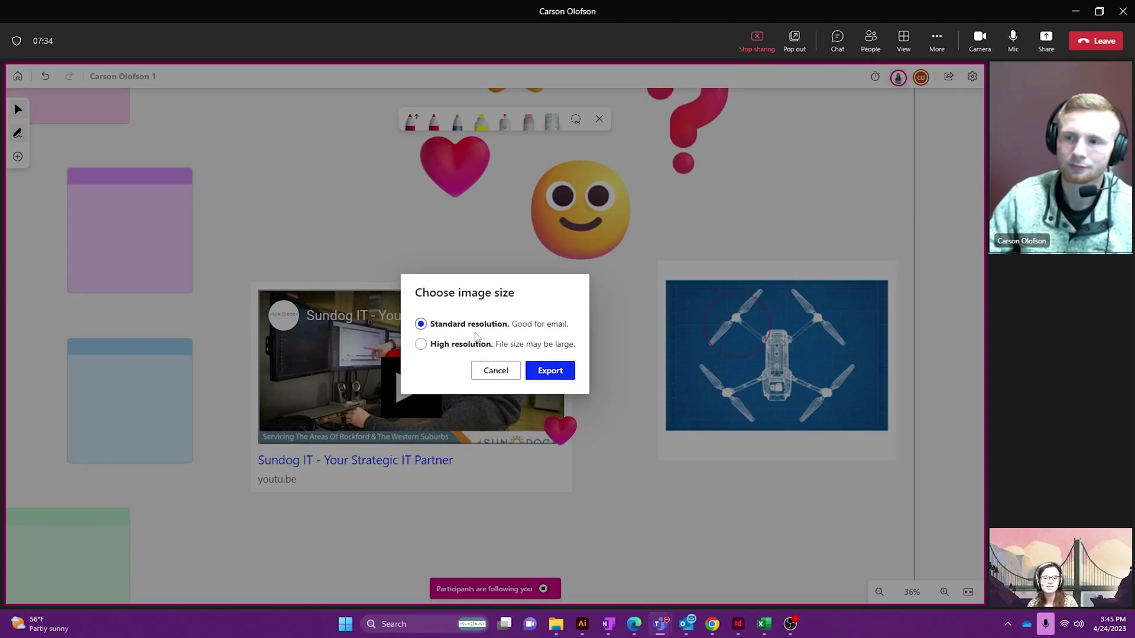
left_click(550, 370)
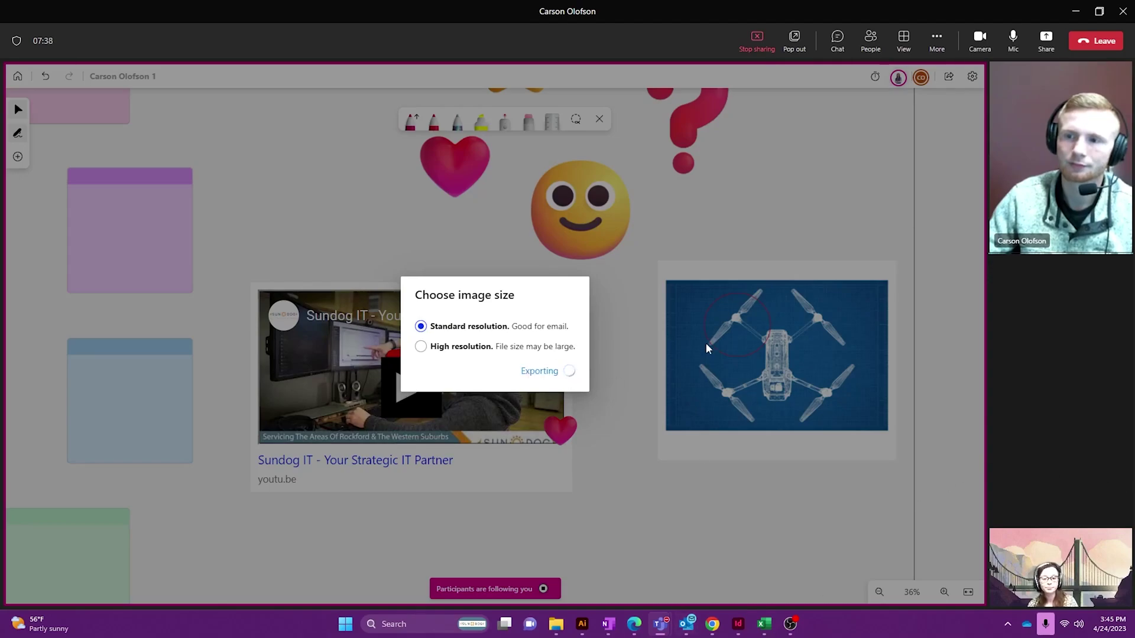